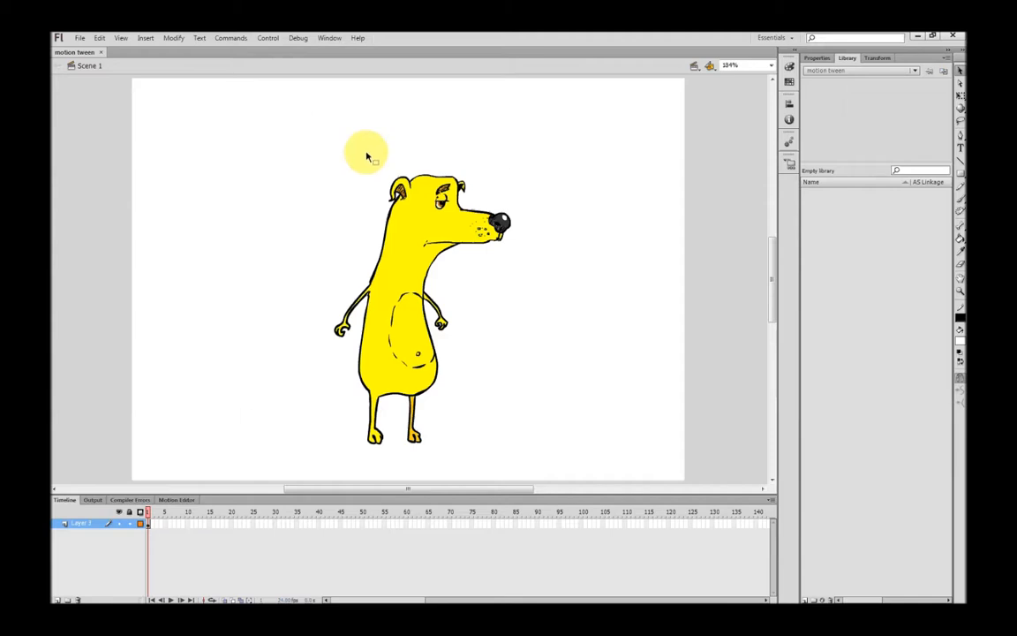
Select the whole yellow dog drawing and convert it to a movie clip symbol named 'dog'
click(442, 316)
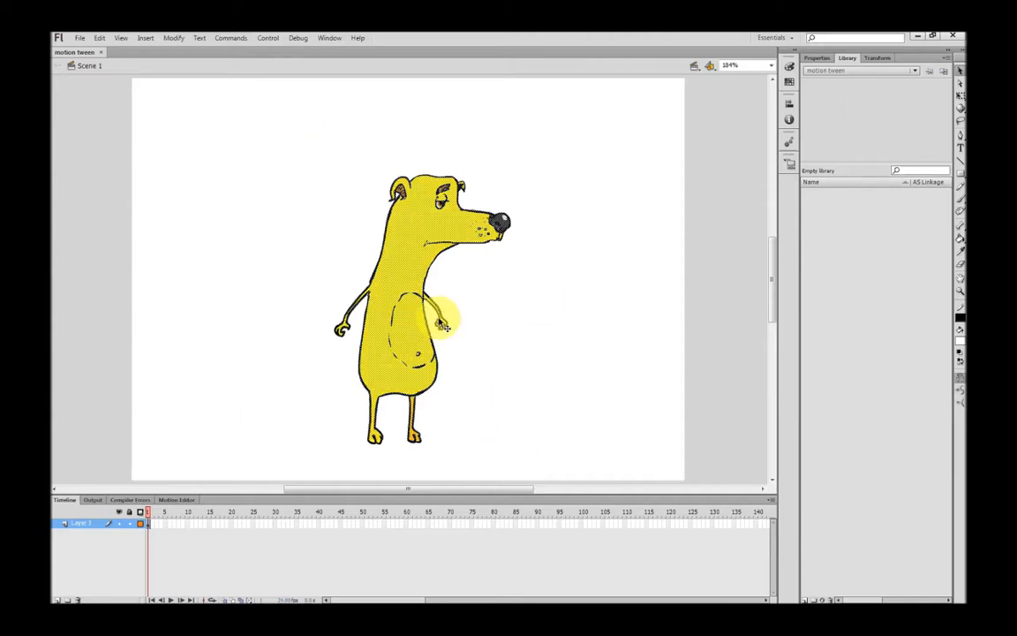
click(239, 145)
key(ctrl+a)
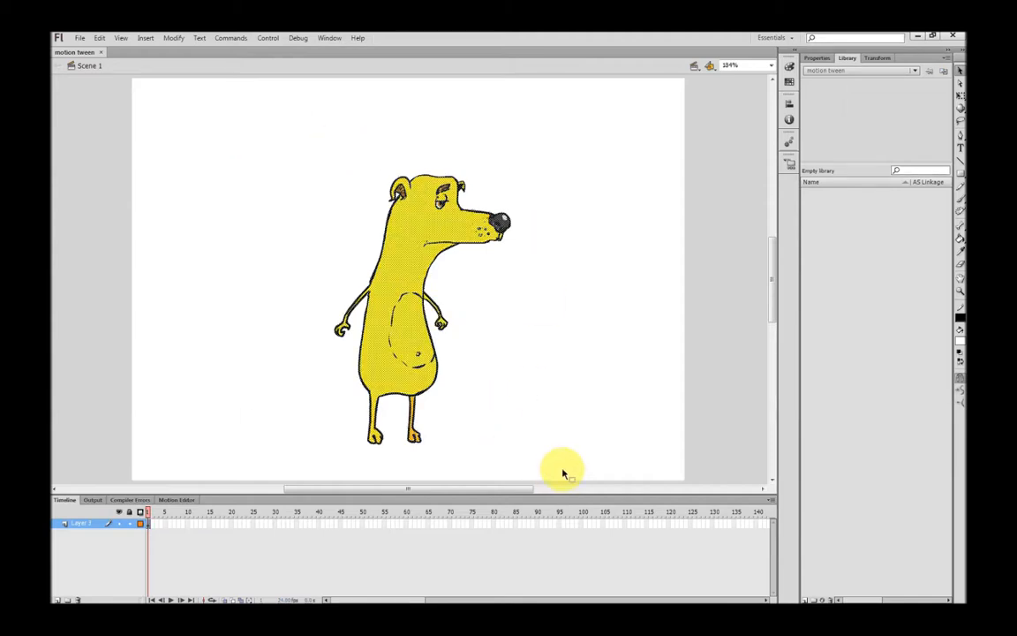
right_click(408, 334)
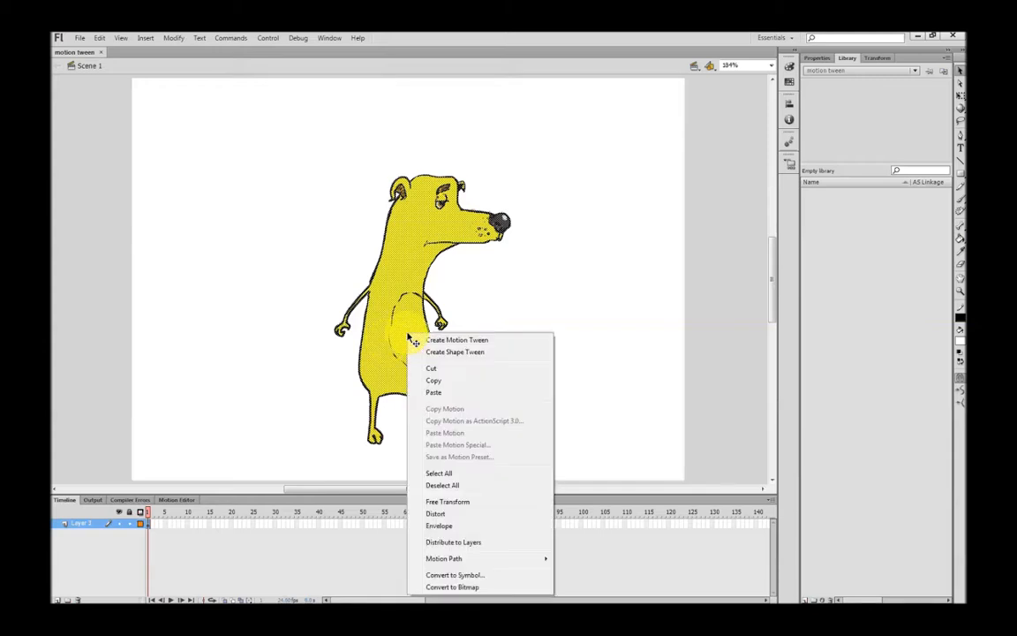
click(455, 575)
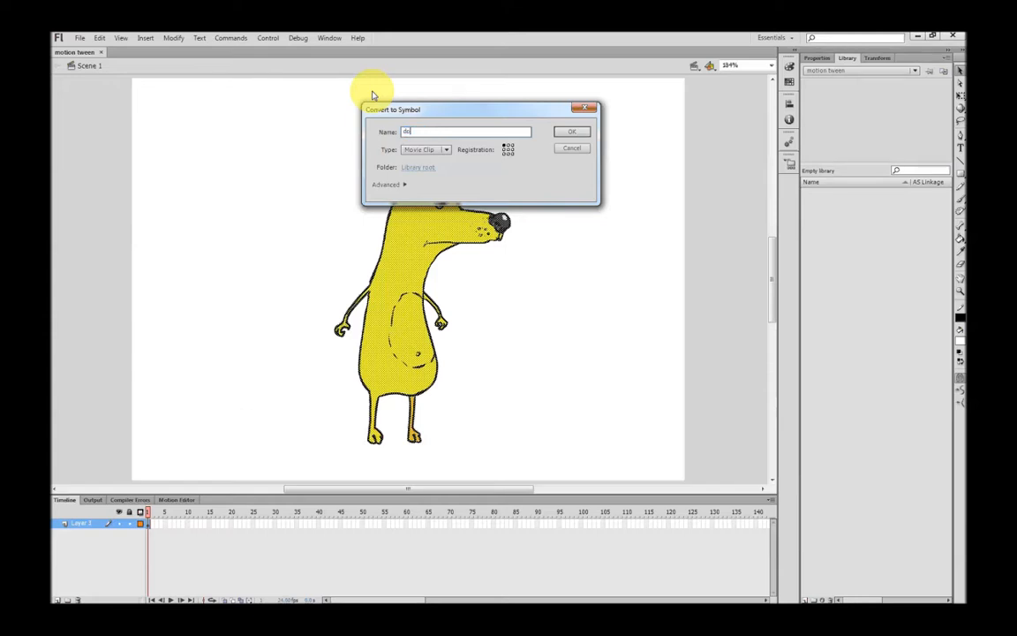
click(572, 133)
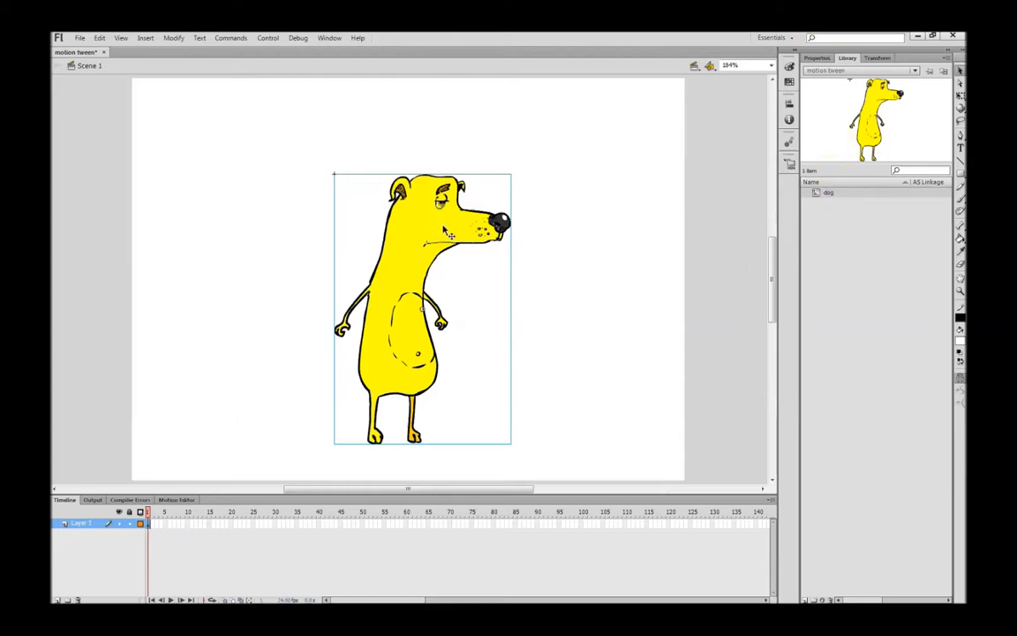
Inside the dog symbol, lasso the left-hand arm and convert it to symbol 'r arm'
double_click(402, 316)
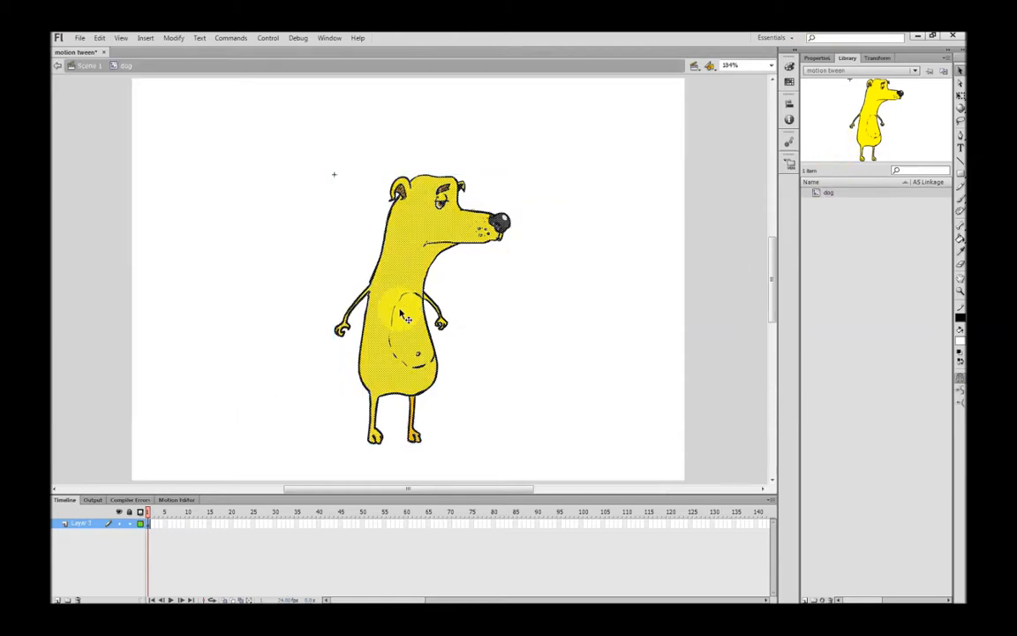
click(215, 420)
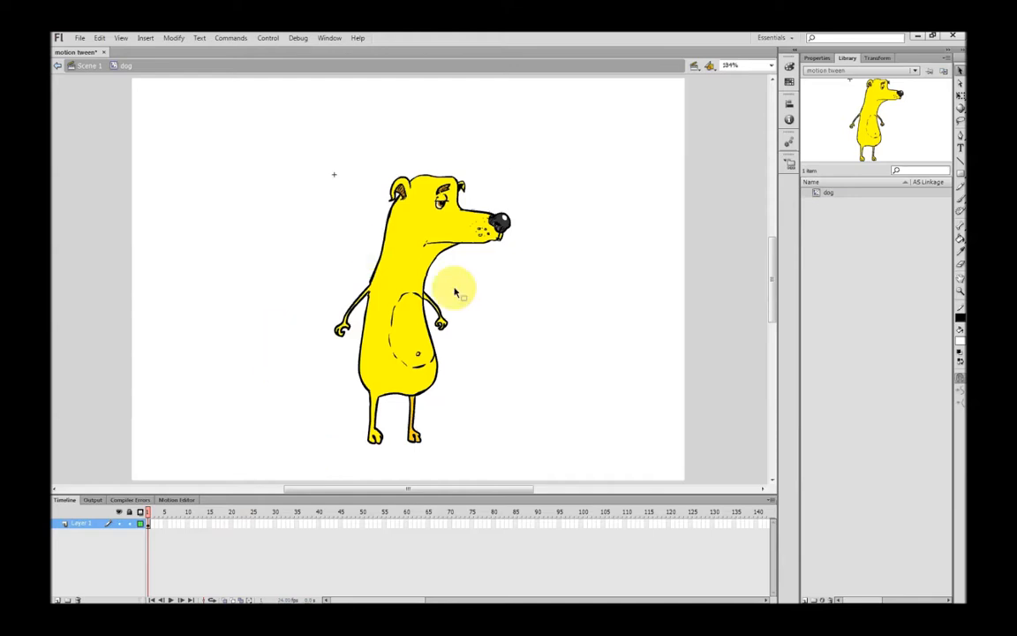
click(962, 122)
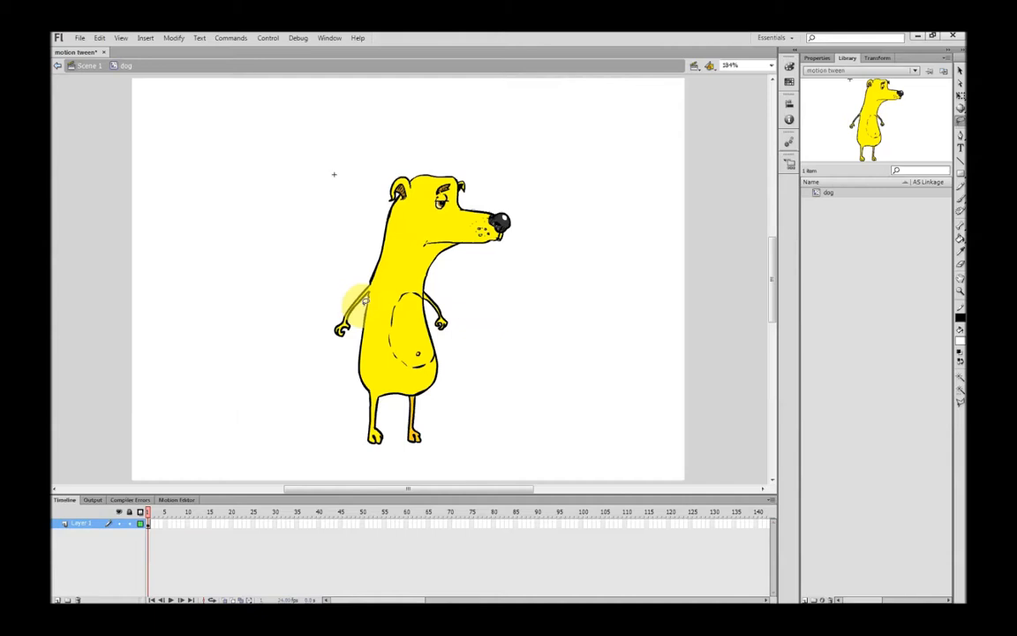
mouse_move(364, 287)
mouse_down()
mouse_move(357, 277)
mouse_move(314, 290)
mouse_move(325, 354)
mouse_move(358, 294)
mouse_up()
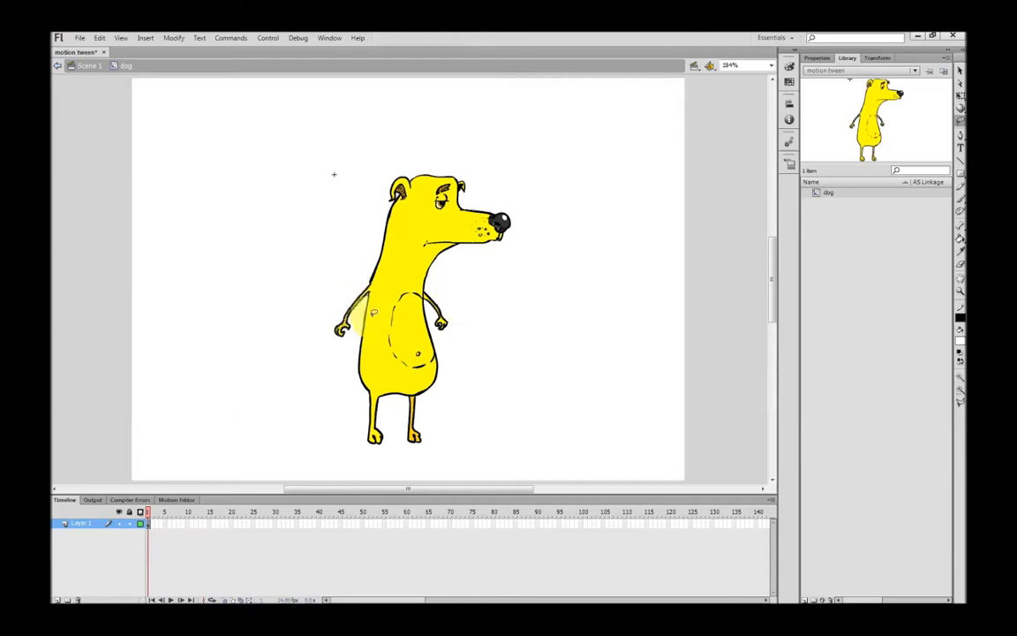
right_click(346, 329)
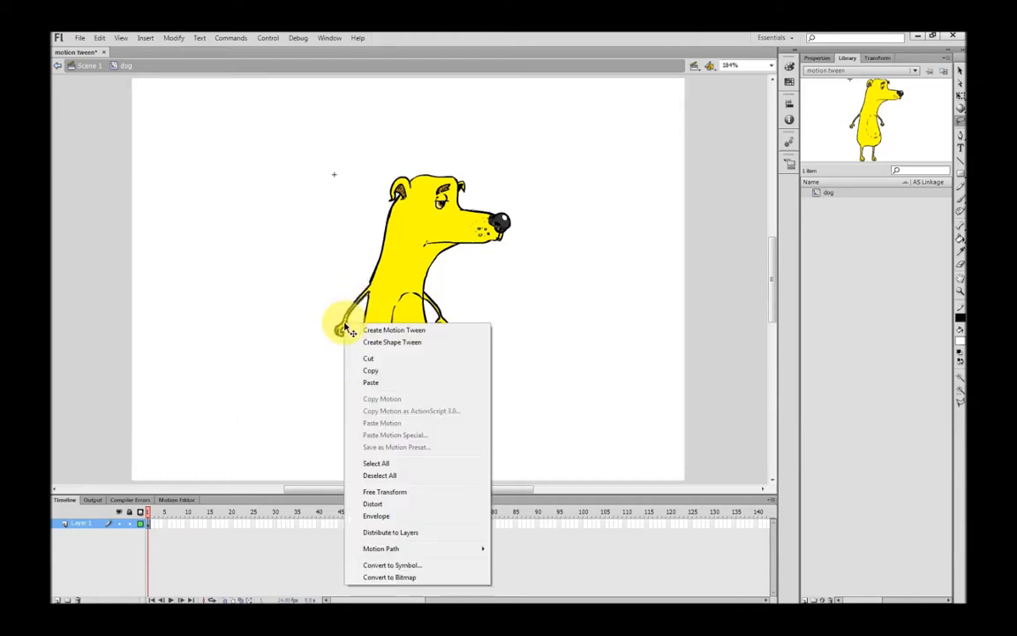
click(381, 566)
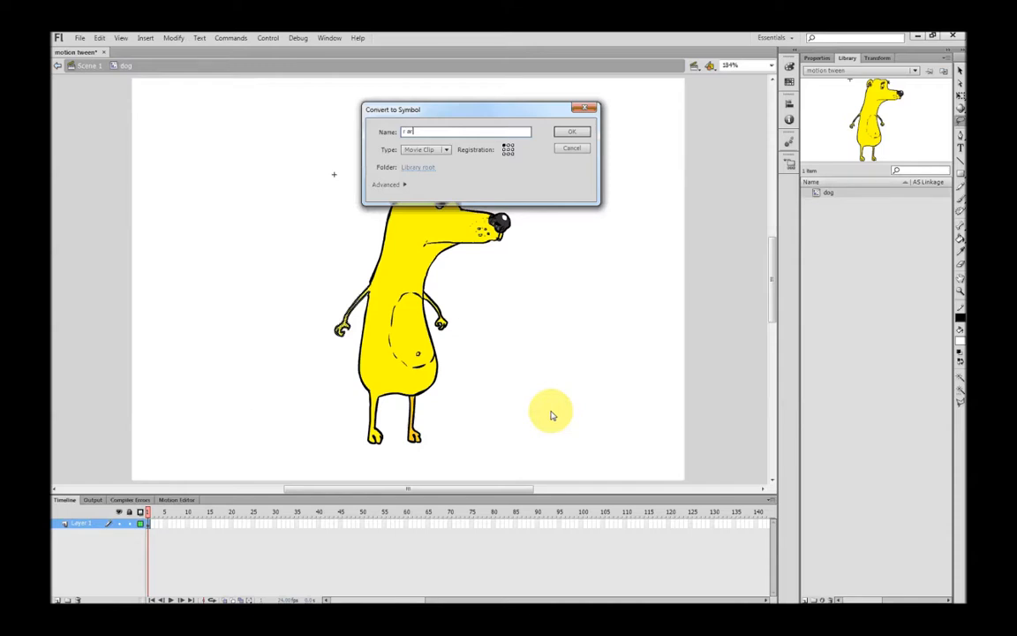
key(Return)
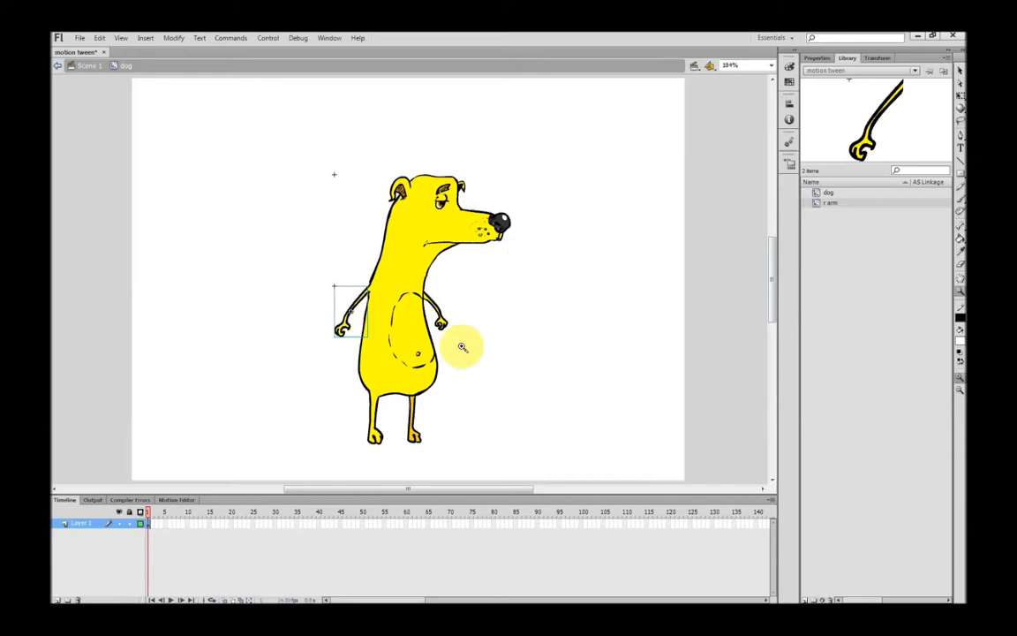
Zoom in on the dog's other arm, lasso it and convert it to symbol 'l arm'
drag(397, 266, 518, 353)
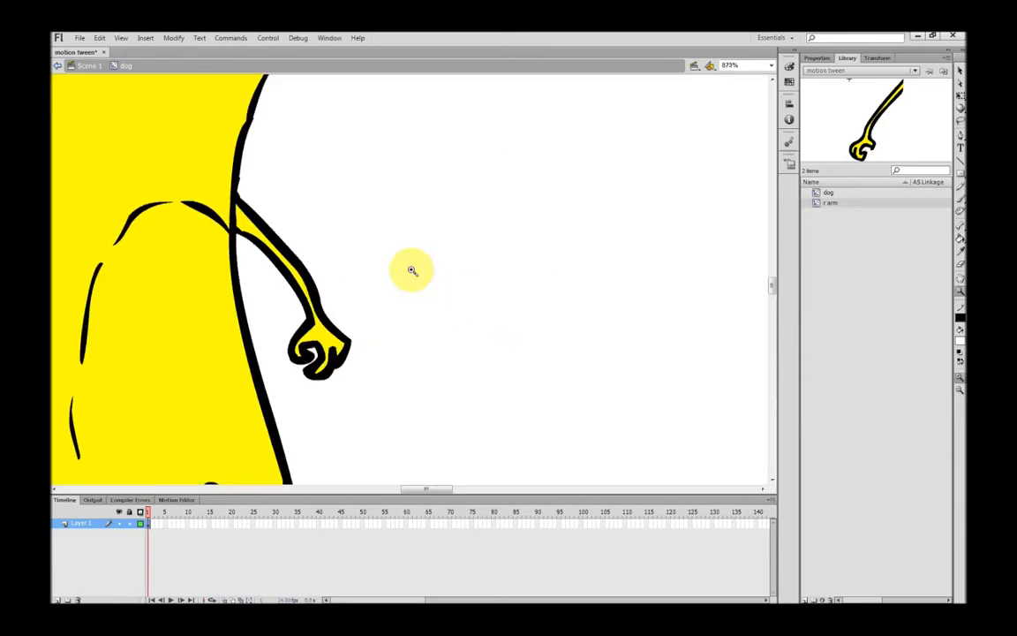
key(l)
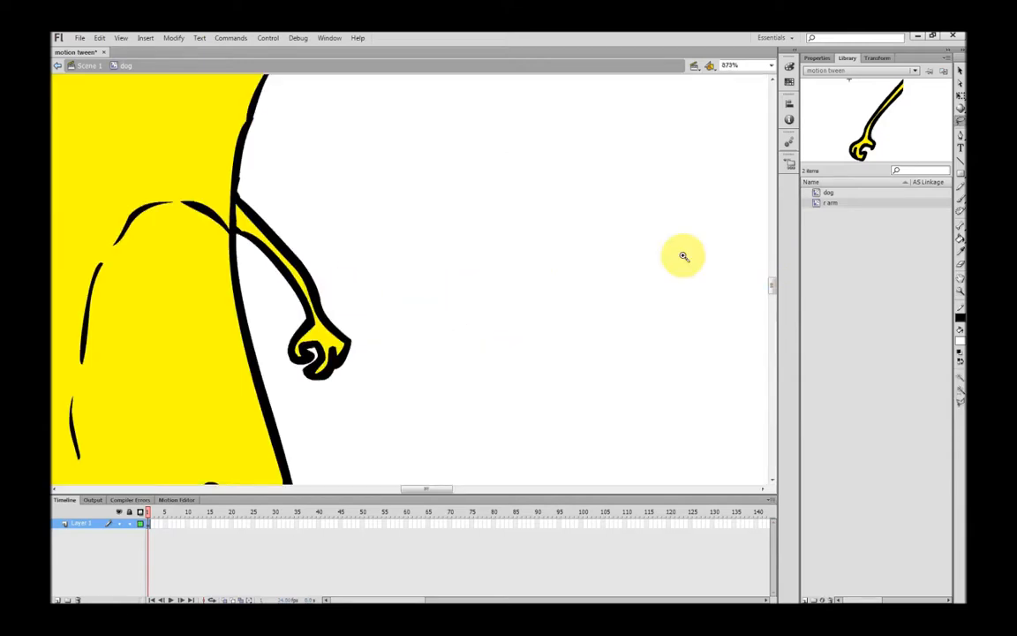
mouse_move(243, 190)
mouse_down()
mouse_move(237, 217)
mouse_move(282, 345)
mouse_move(353, 391)
mouse_move(360, 311)
mouse_move(261, 182)
mouse_move(247, 198)
mouse_up()
right_click(257, 234)
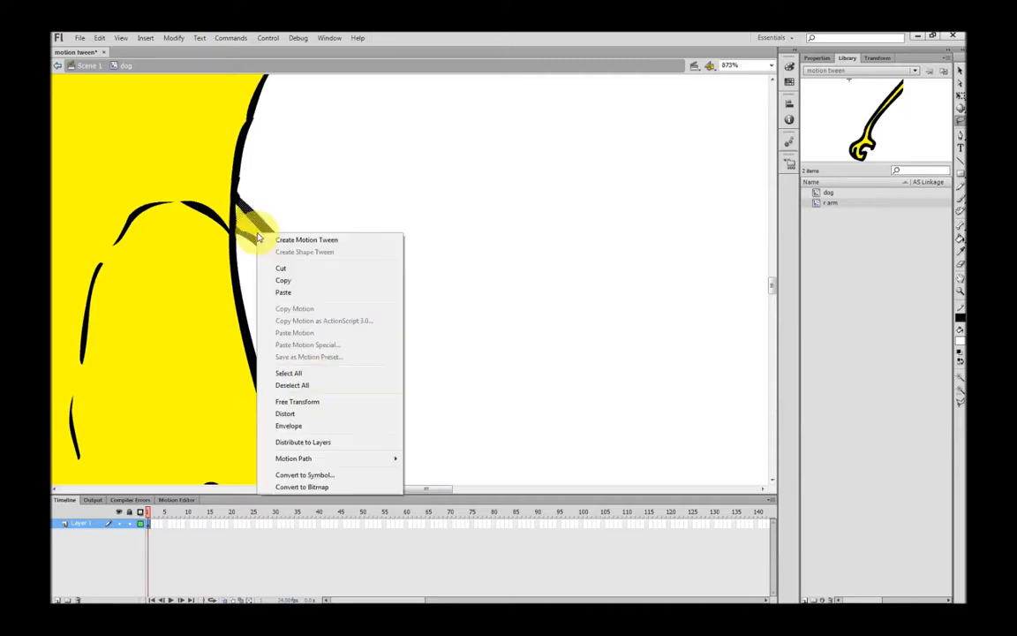
click(305, 475)
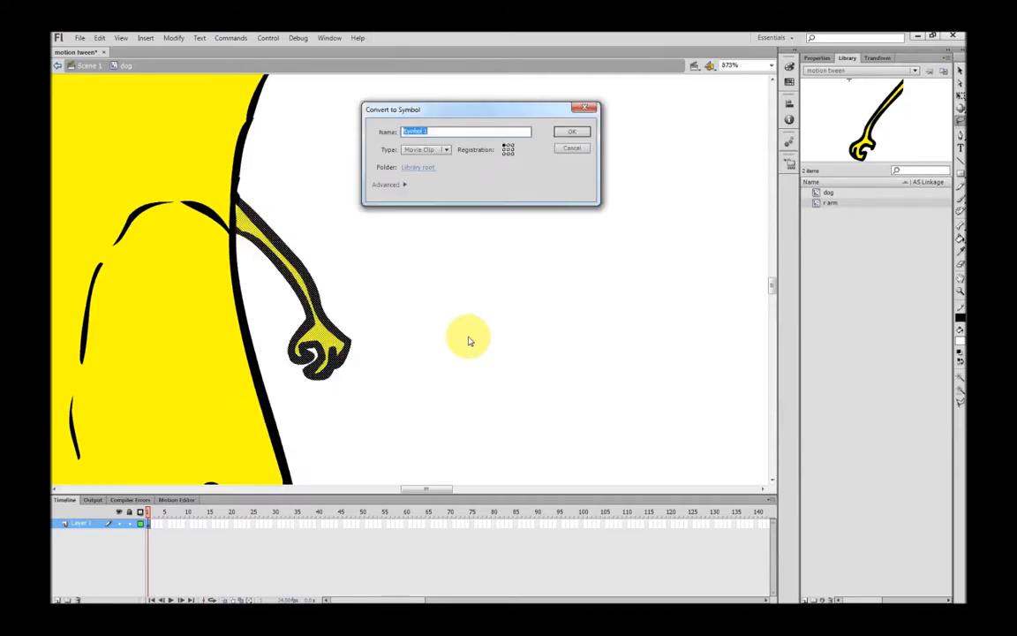
text(l arm)
key(Return)
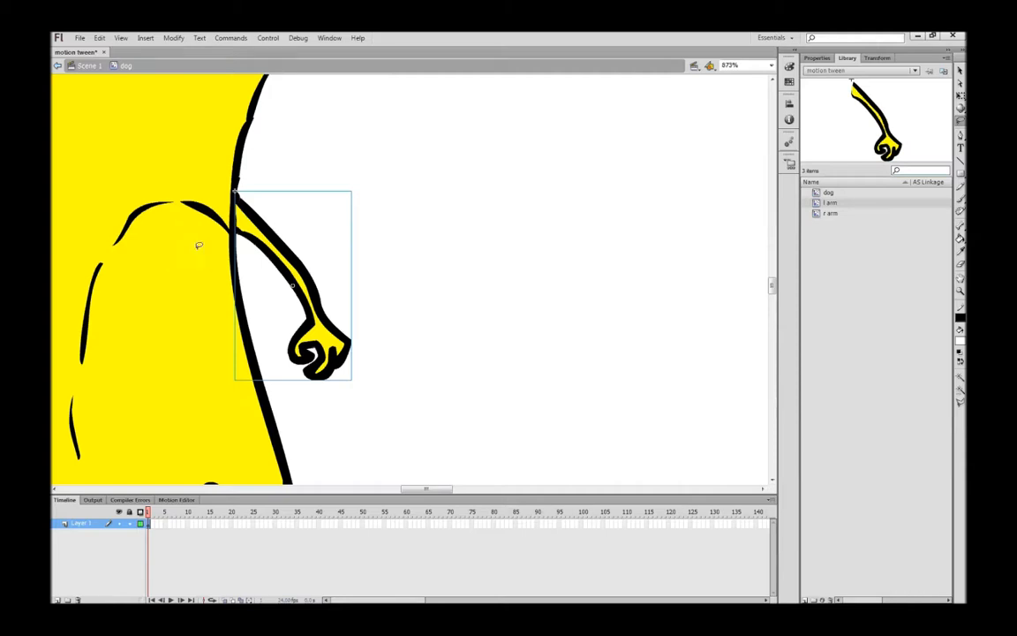
click(516, 196)
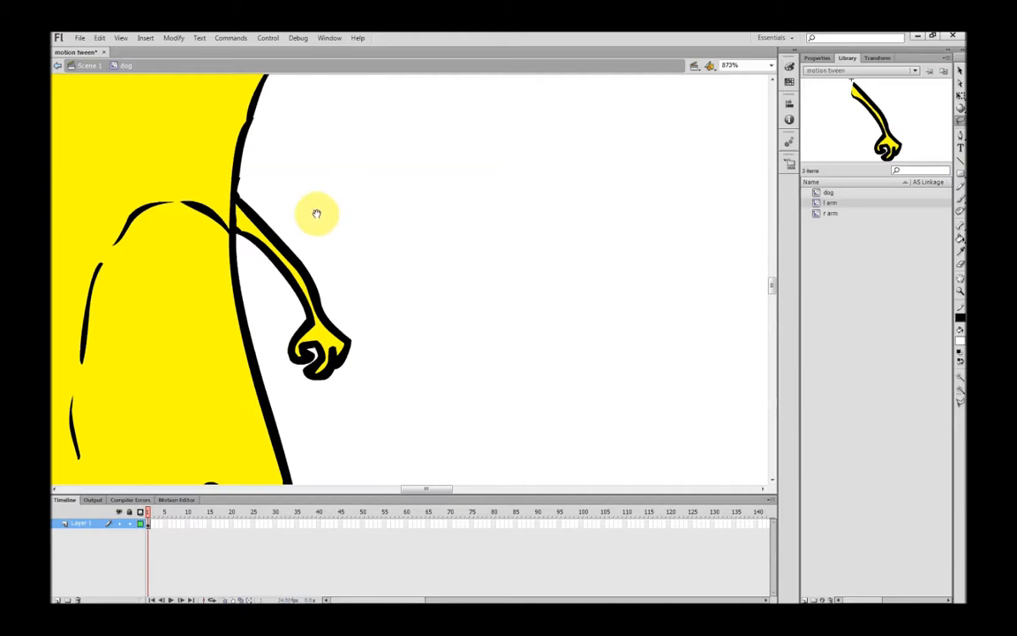
Pan down to the legs, lasso the left-hand leg and convert it to symbol 'r leg'
drag(202, 234, 438, 218)
drag(357, 352, 397, 111)
drag(389, 364, 421, 174)
drag(419, 328, 422, 293)
drag(406, 245, 432, 242)
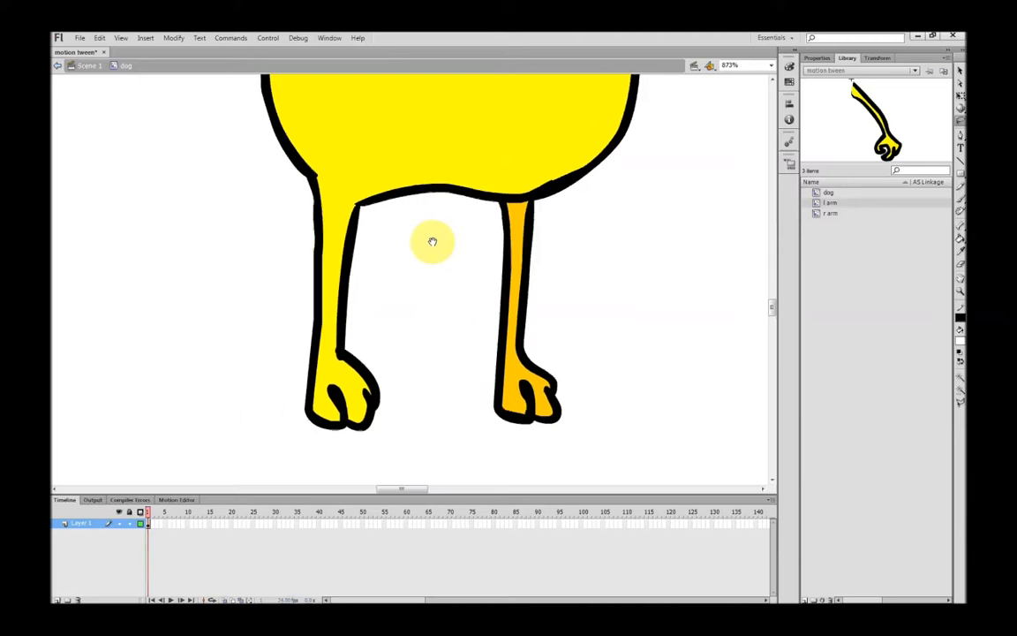
mouse_move(371, 216)
mouse_down()
mouse_move(324, 180)
mouse_move(293, 177)
mouse_move(243, 400)
mouse_move(315, 468)
mouse_move(452, 408)
mouse_move(406, 271)
mouse_move(369, 221)
mouse_up()
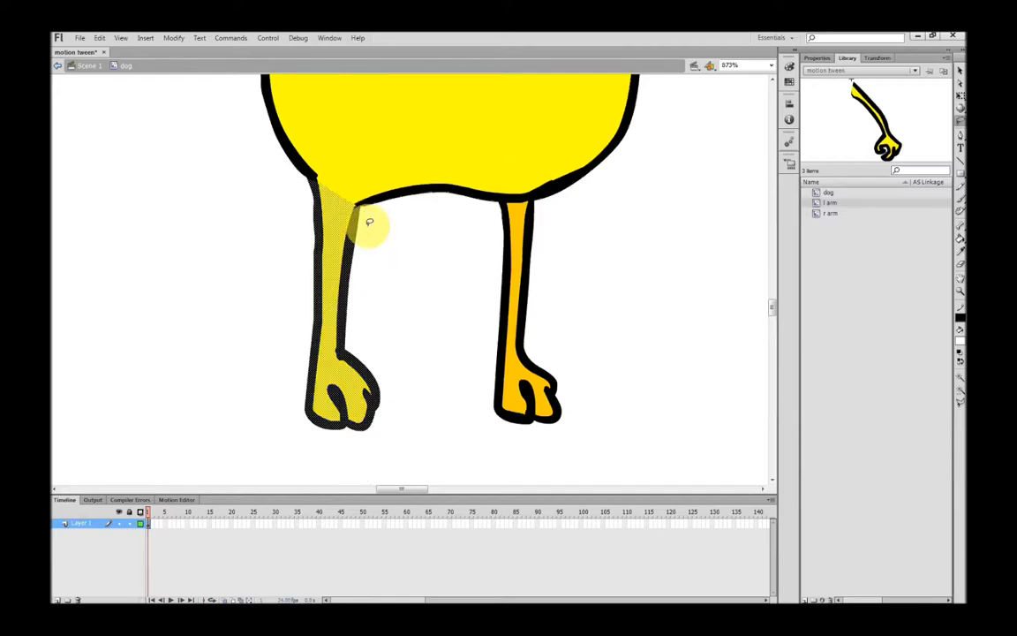
right_click(330, 299)
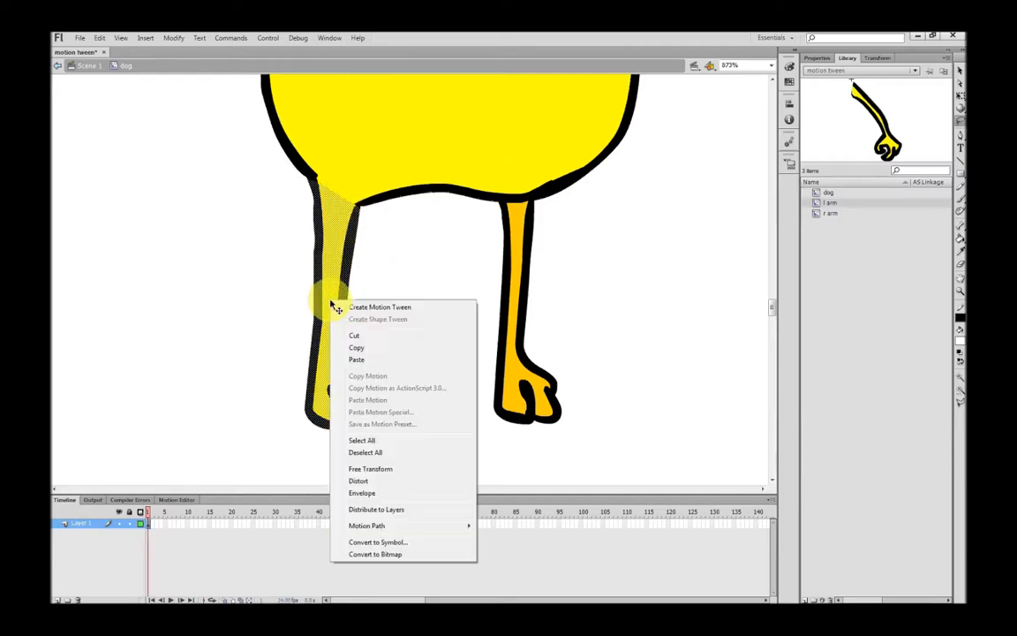
click(378, 543)
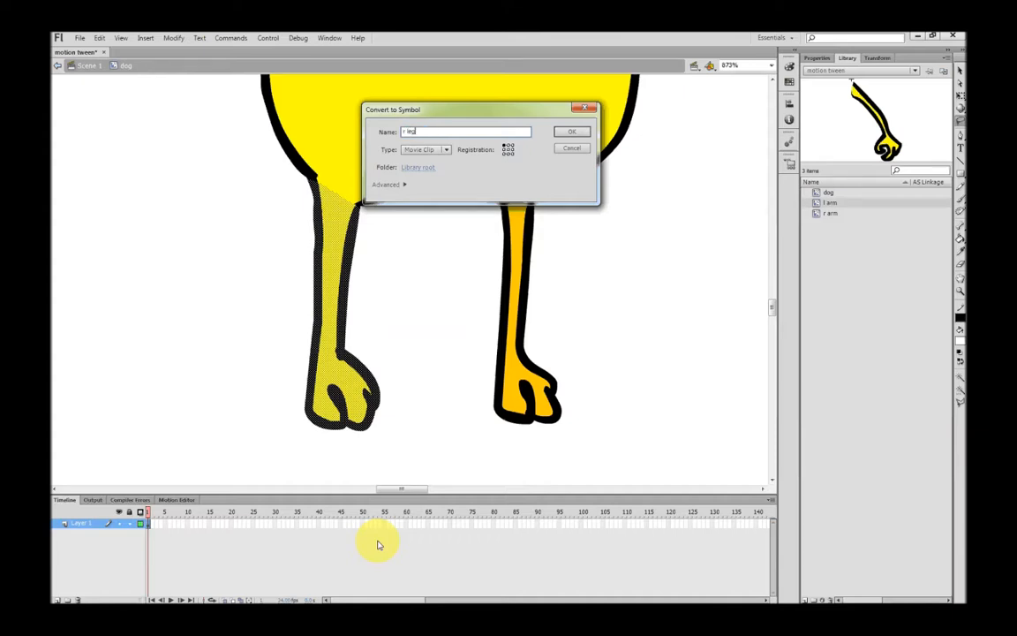
key(Return)
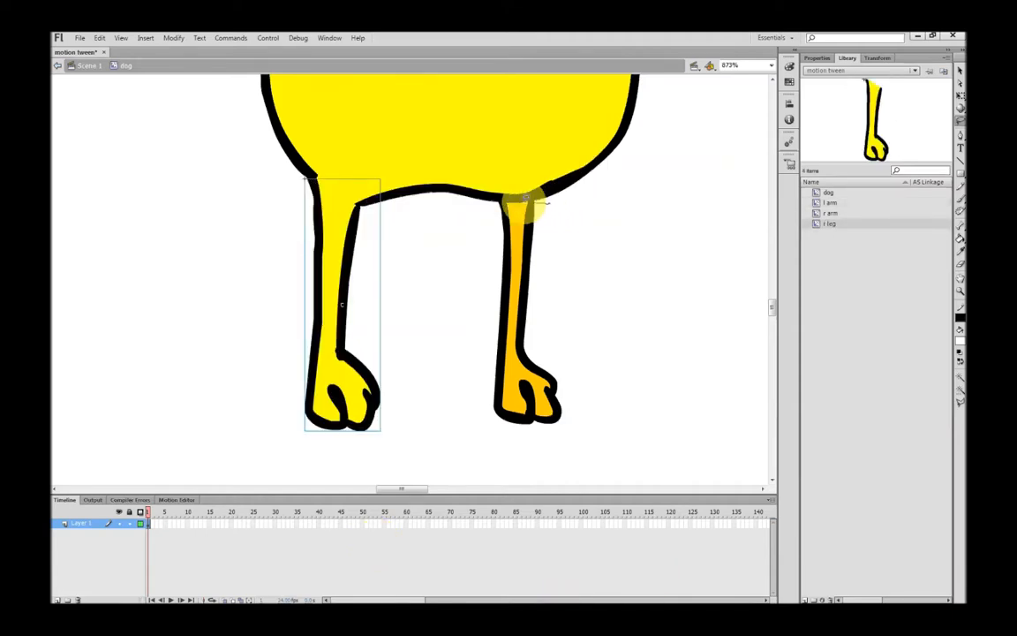
mouse_move(510, 196)
mouse_down()
mouse_move(456, 406)
mouse_move(583, 499)
mouse_move(615, 306)
mouse_move(577, 220)
mouse_move(536, 204)
mouse_up()
Reselect the orange right-hand leg, convert it to symbol 'l leg', and fit the stage in view
right_click(524, 269)
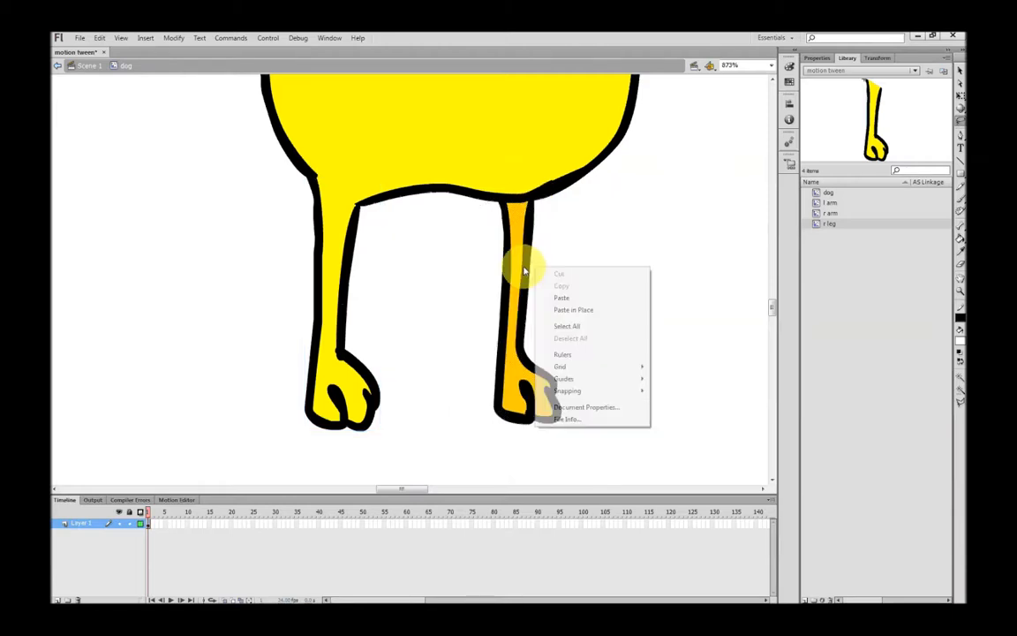
click(569, 244)
mouse_move(544, 204)
mouse_down()
mouse_move(524, 195)
mouse_move(484, 211)
mouse_move(458, 370)
mouse_move(704, 406)
mouse_move(621, 230)
mouse_move(549, 200)
mouse_move(540, 212)
mouse_up()
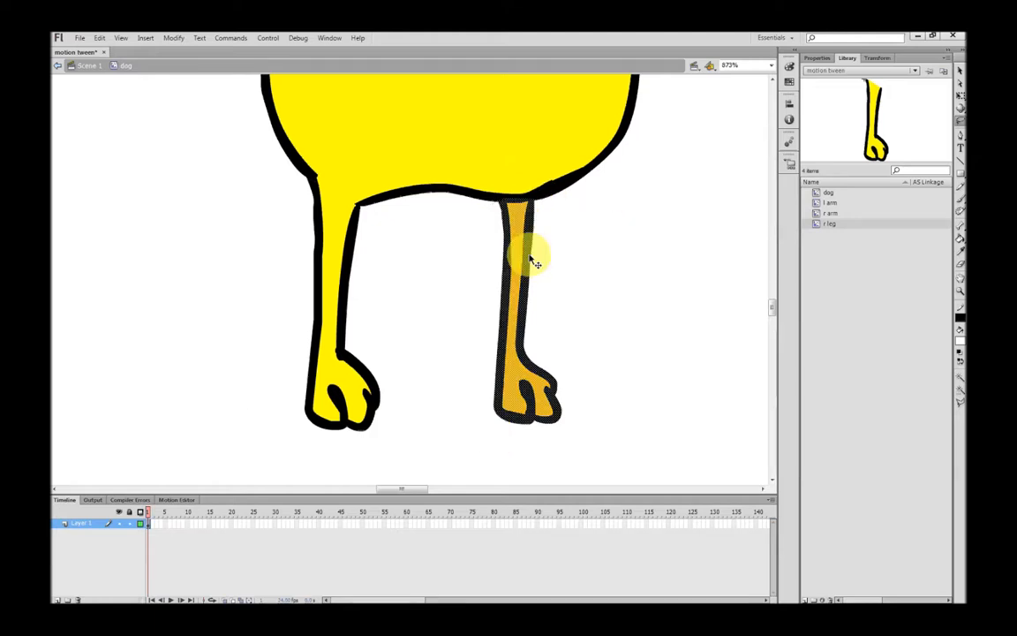
right_click(527, 263)
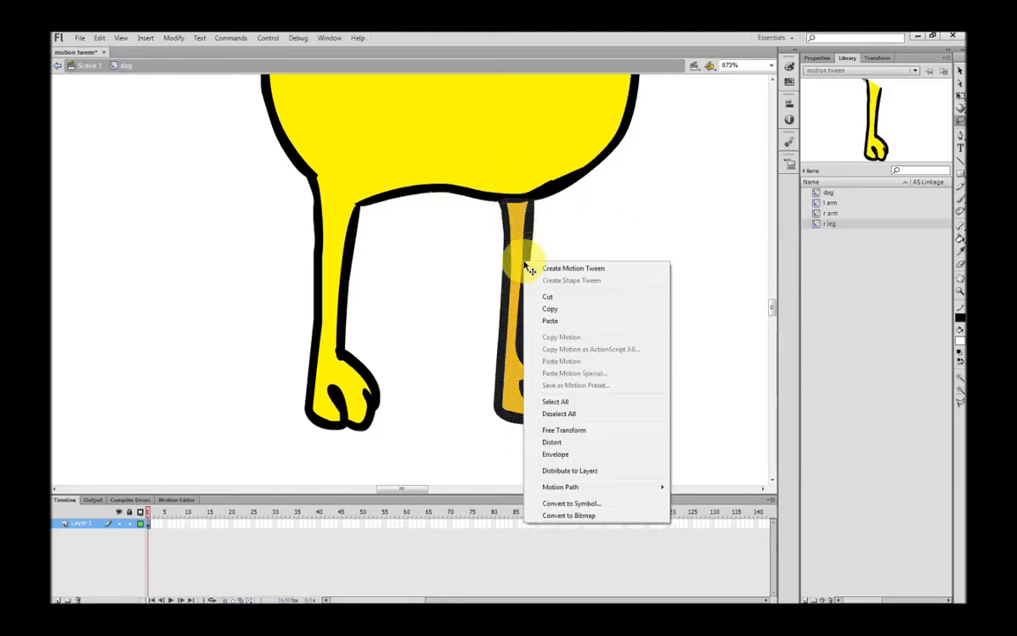
click(574, 504)
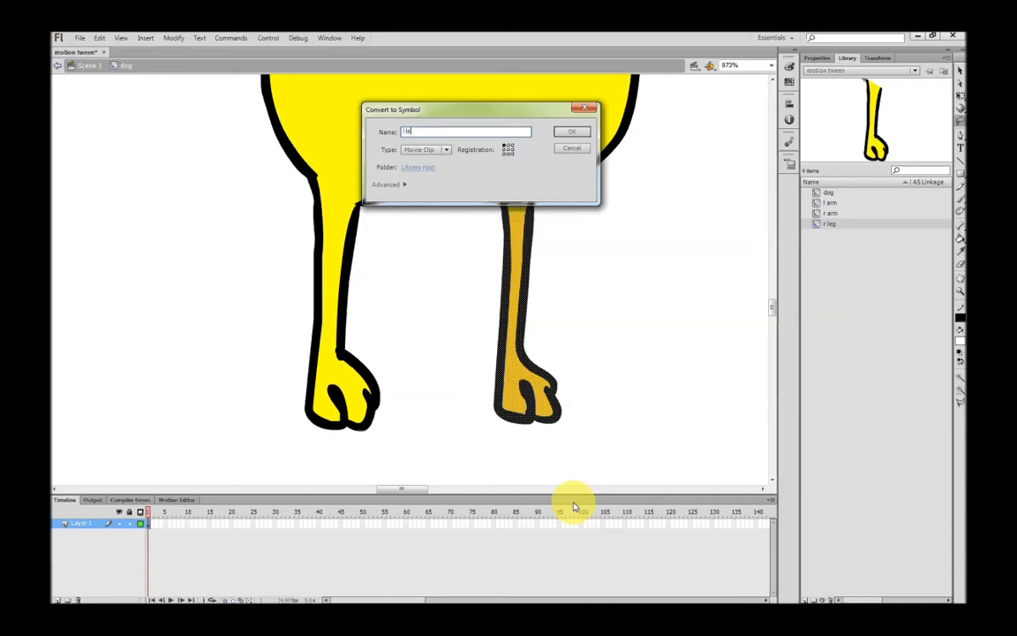
key(Return)
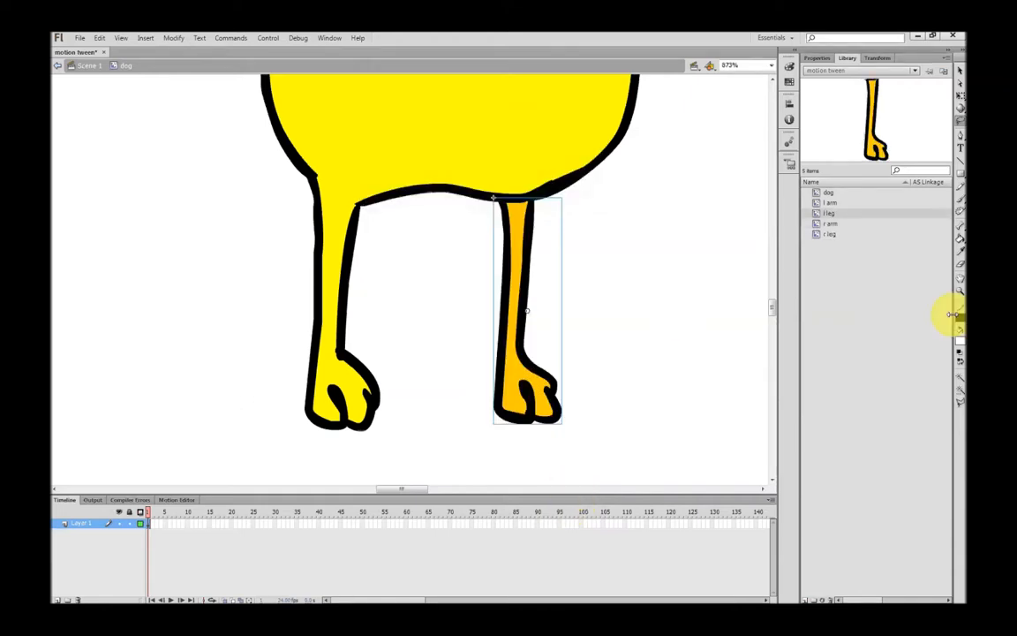
double_click(961, 281)
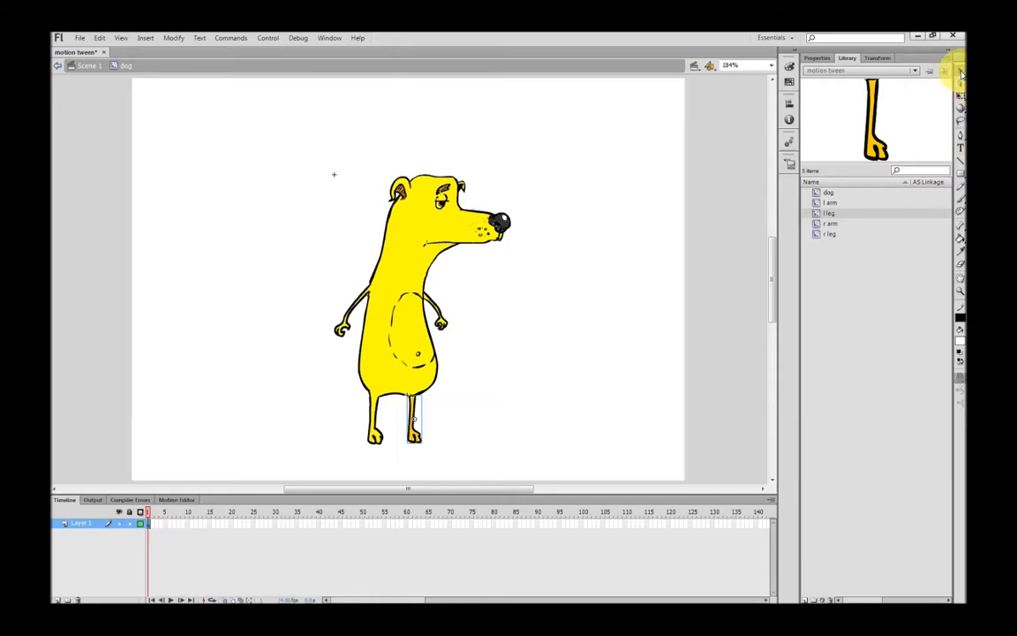
Convert the remaining torso and head artwork to symbol 'body', then select the whole dog
mouse_move(237, 104)
mouse_down()
mouse_move(552, 378)
mouse_move(576, 466)
mouse_up()
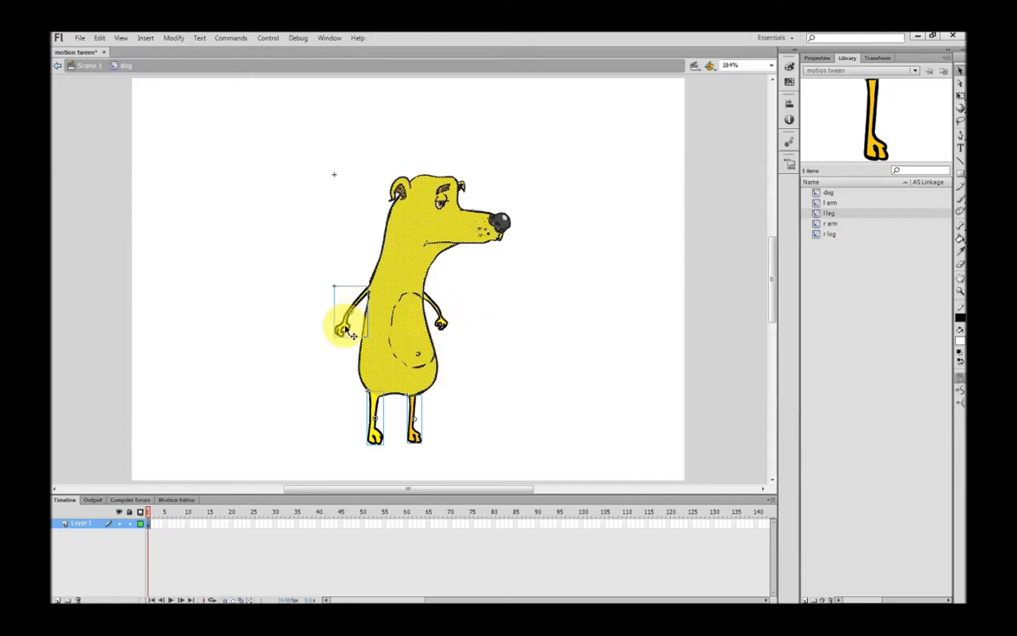
click(420, 441)
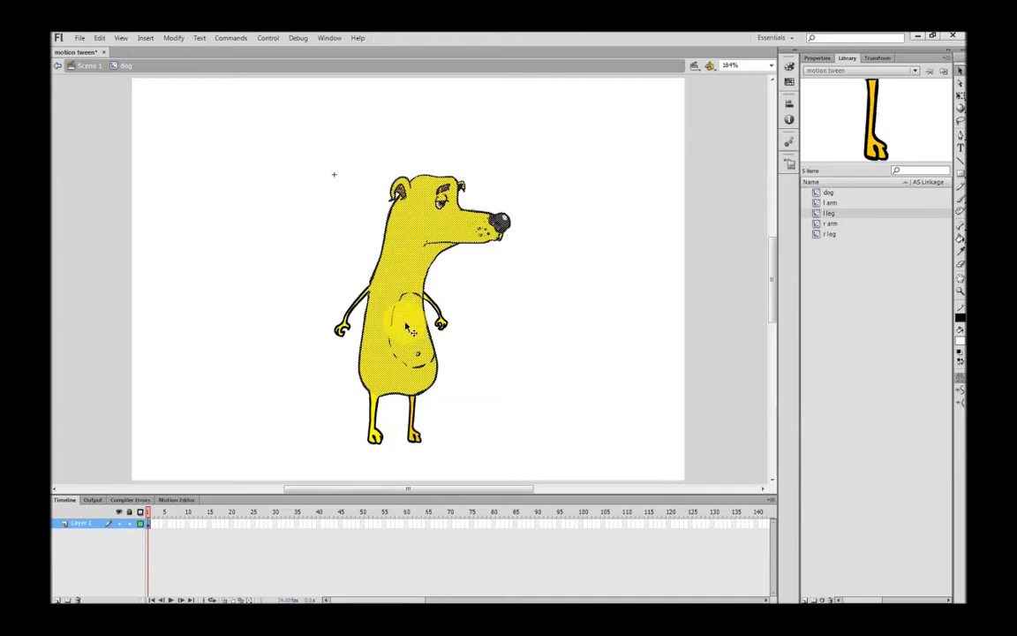
right_click(399, 359)
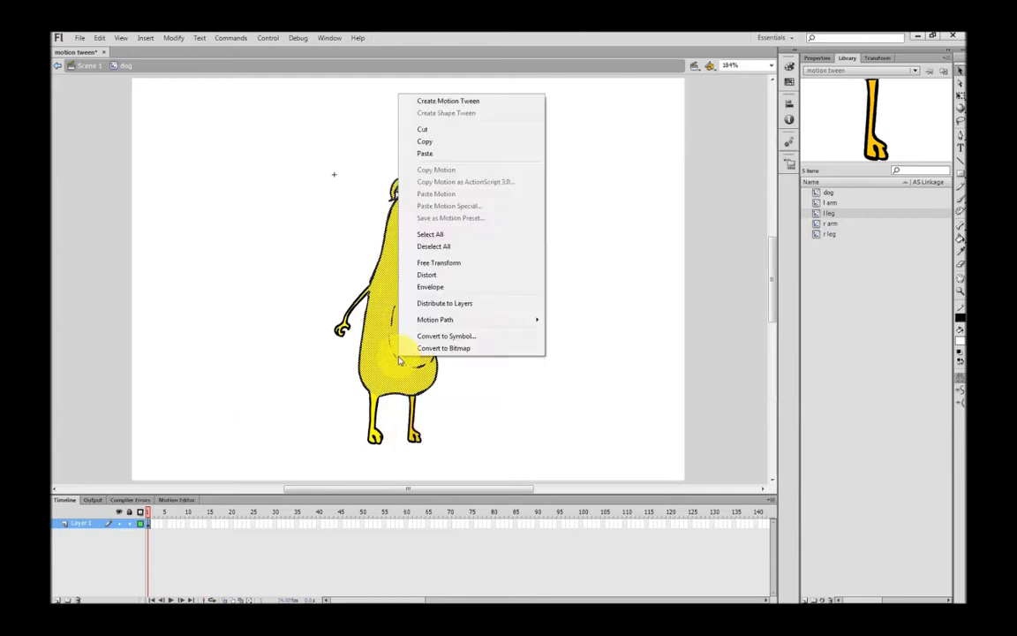
click(456, 336)
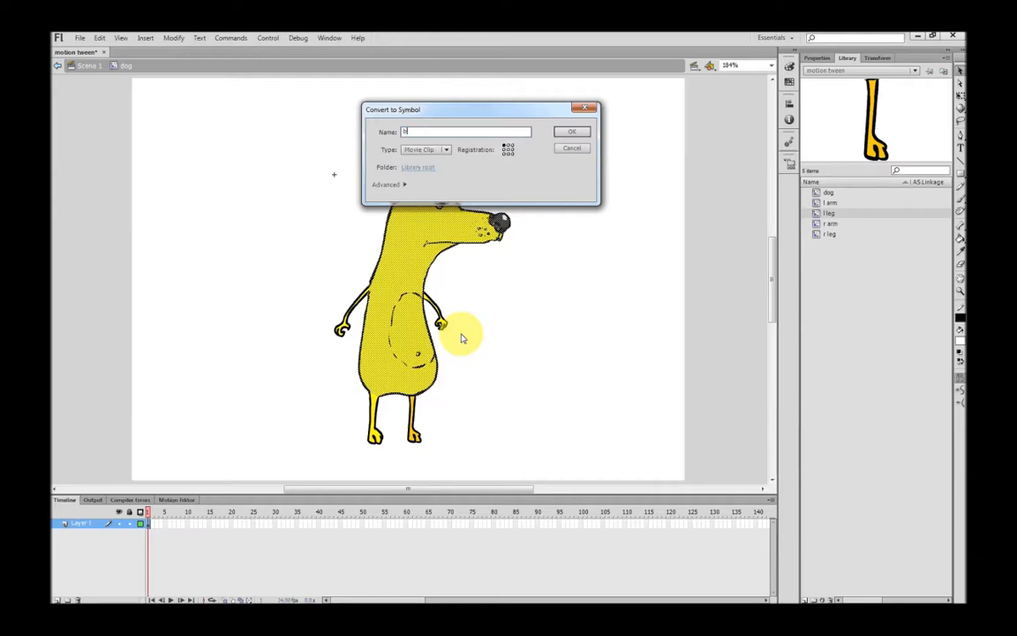
key(Return)
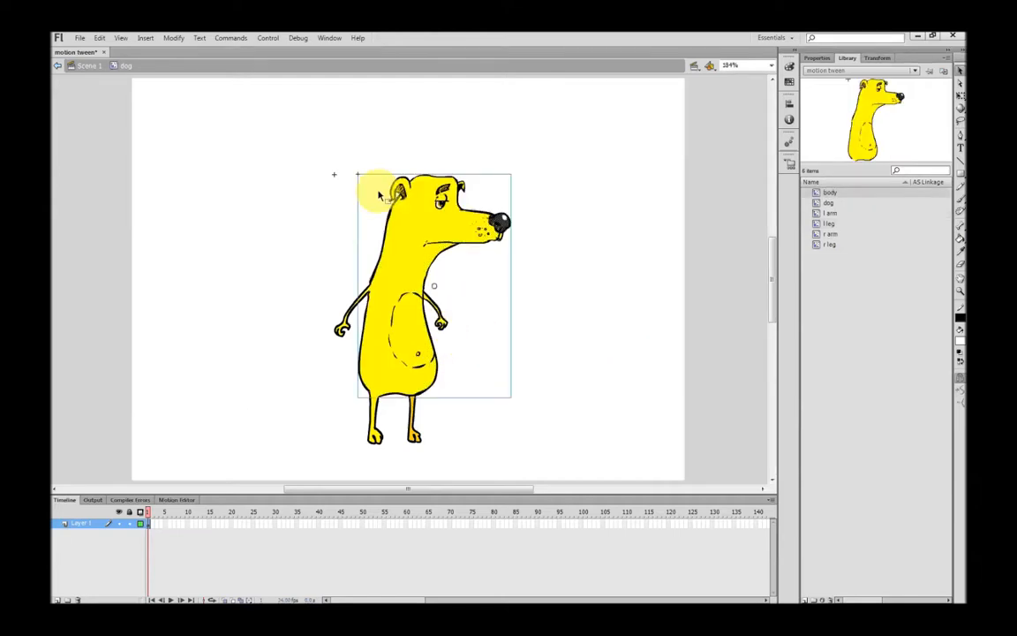
drag(205, 113, 570, 468)
Distribute the dog parts to their own layers and delete the empty Layer 1
right_click(404, 343)
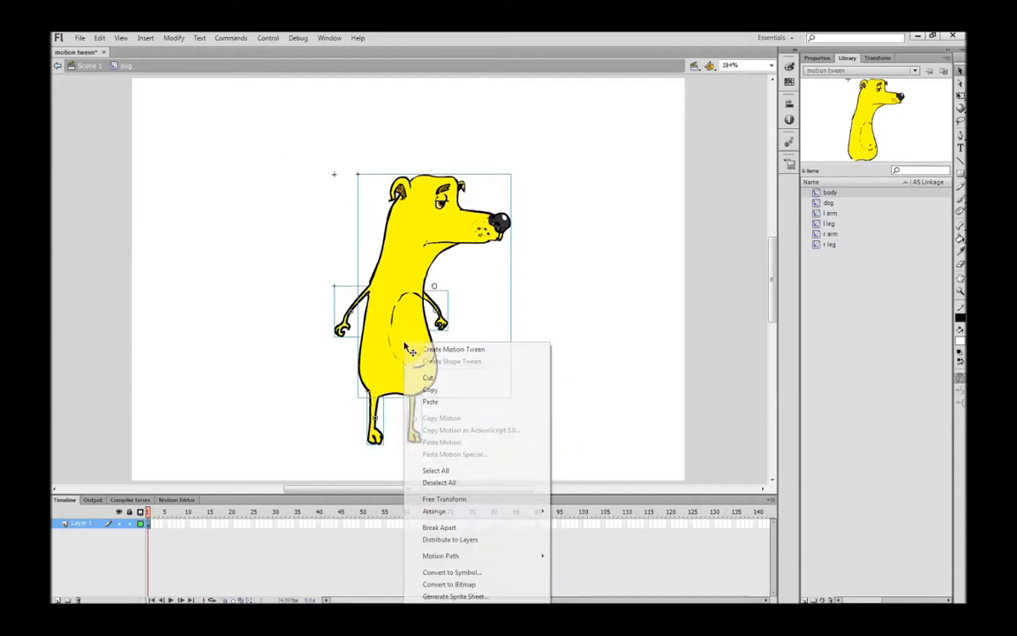
click(451, 540)
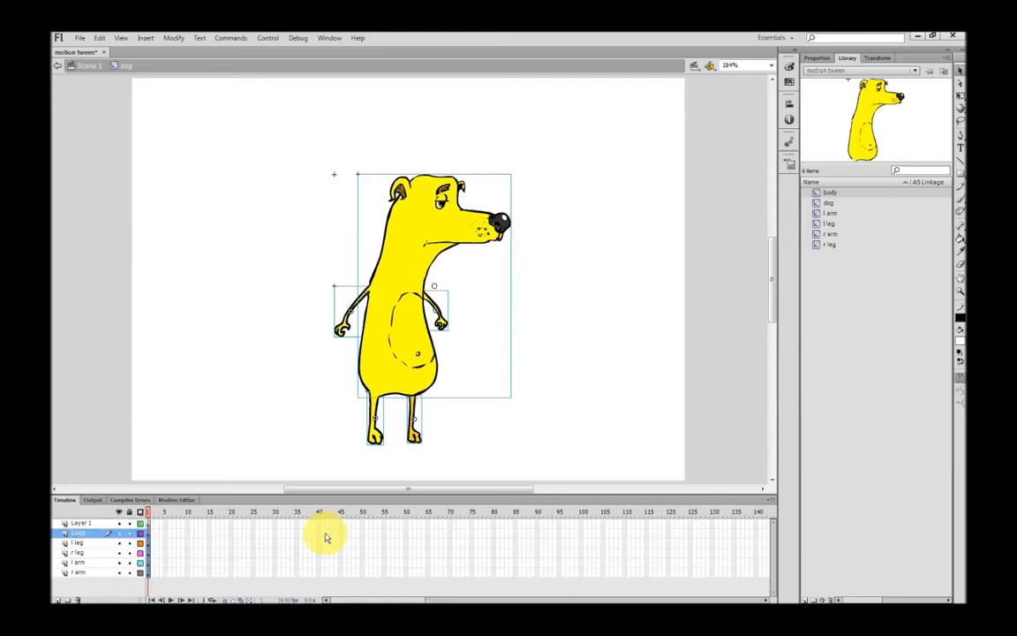
click(87, 525)
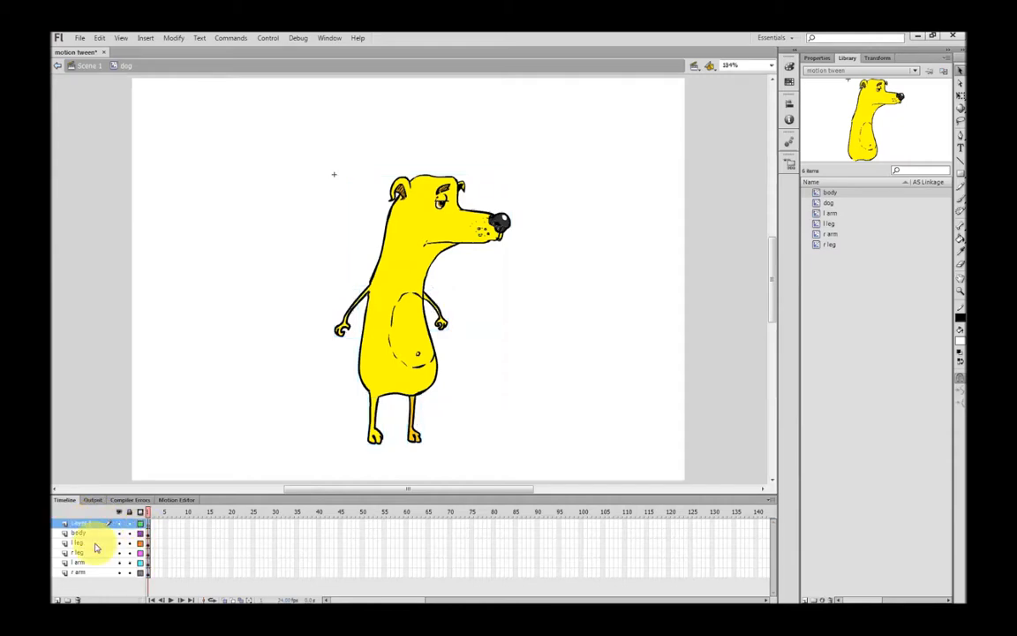
click(77, 600)
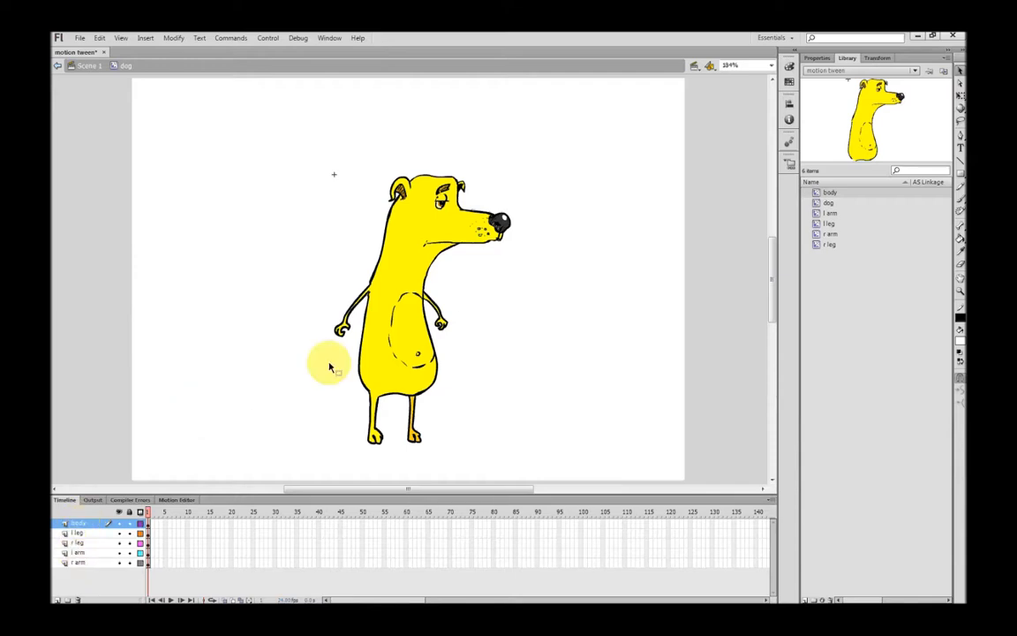
click(402, 362)
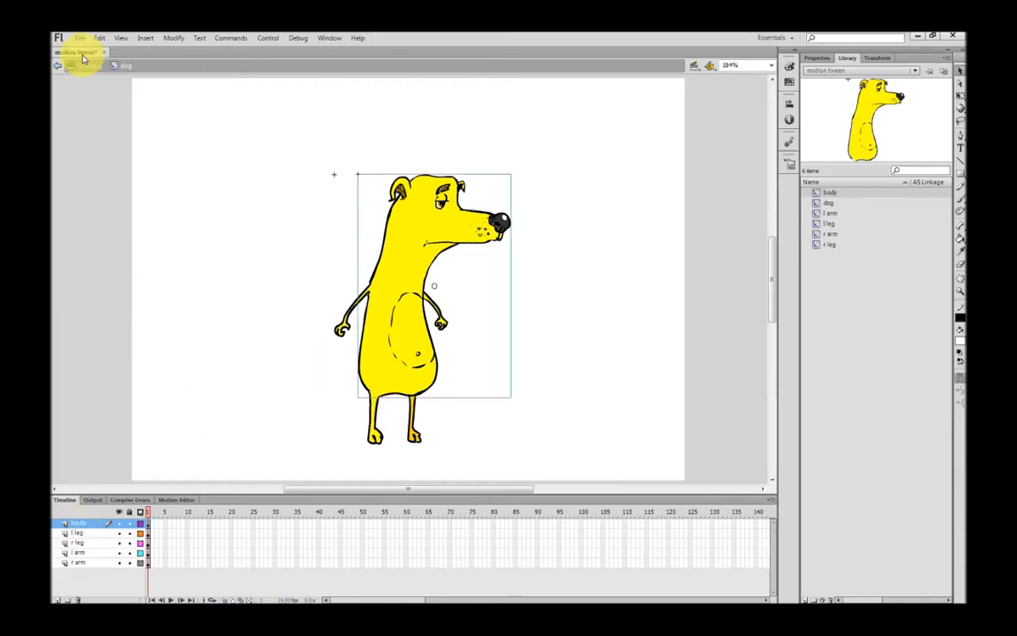
Inside the dog symbol, insert keyframes at frame 6 on all five layers and save
click(217, 167)
click(88, 66)
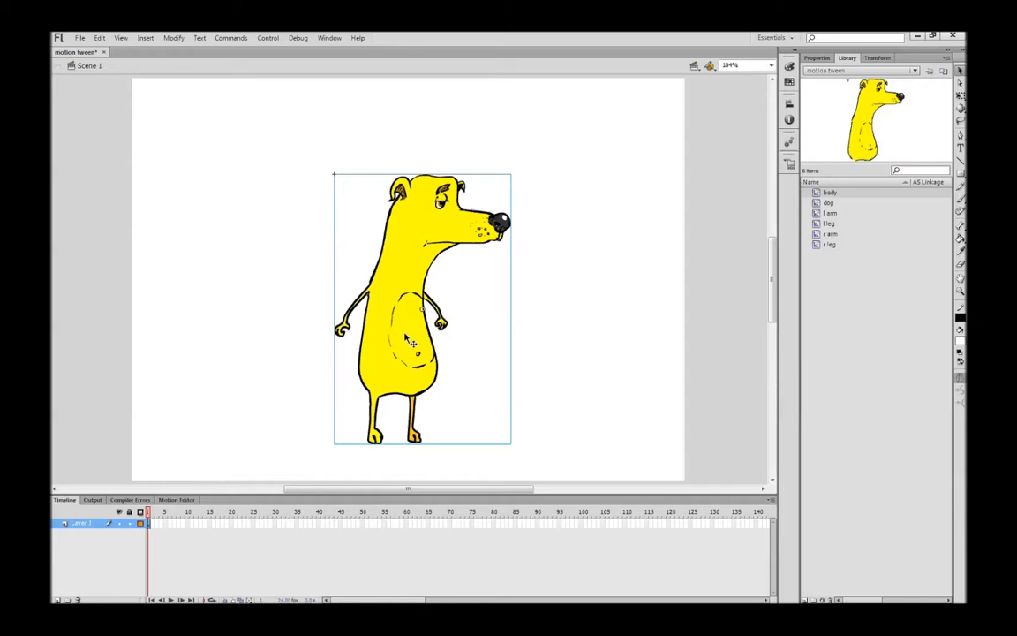
double_click(393, 237)
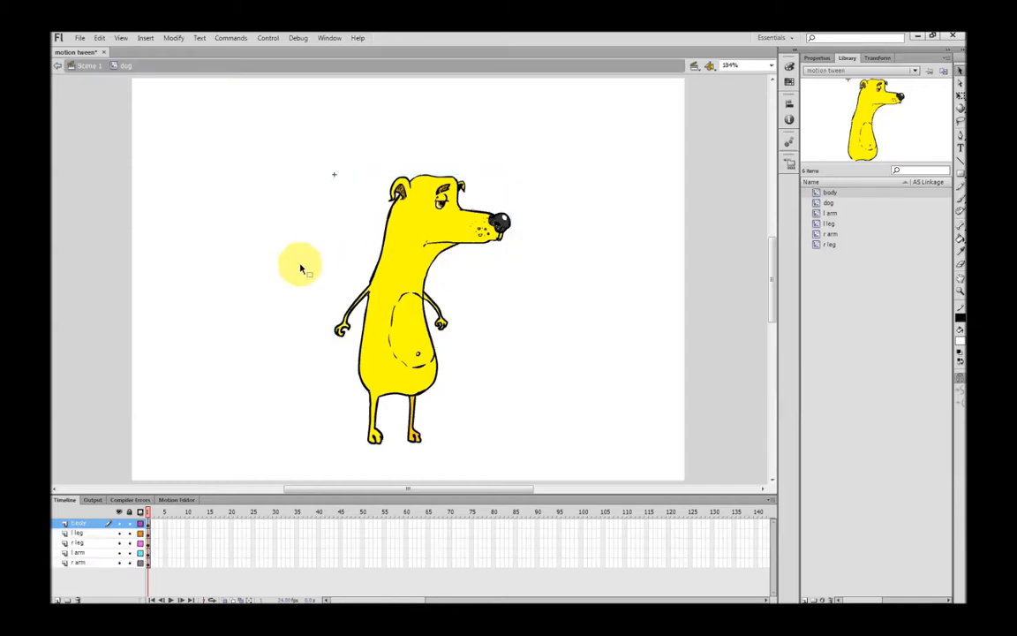
click(88, 68)
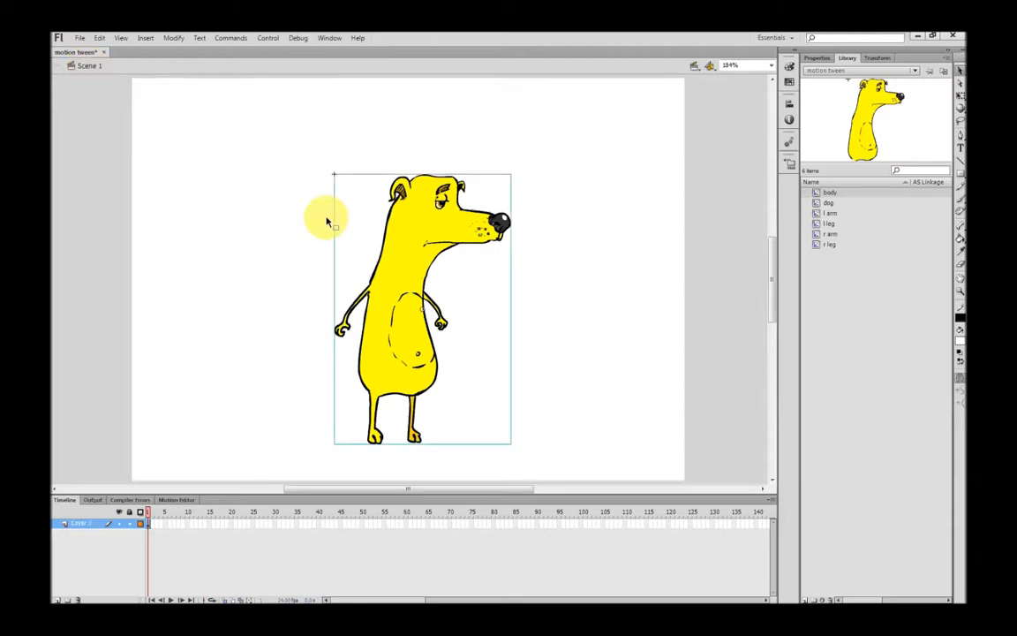
double_click(405, 281)
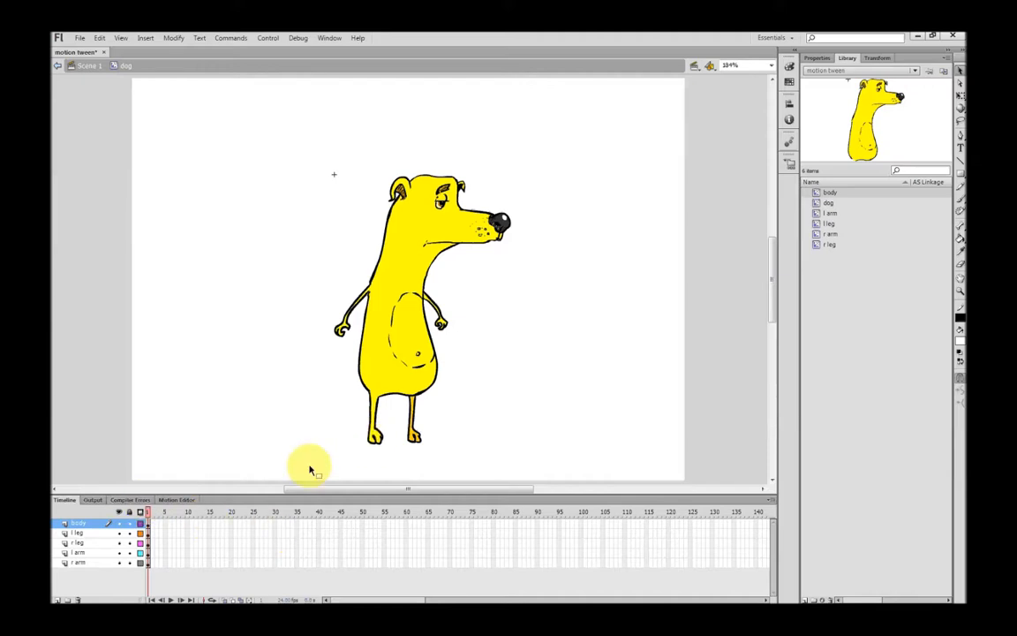
click(168, 524)
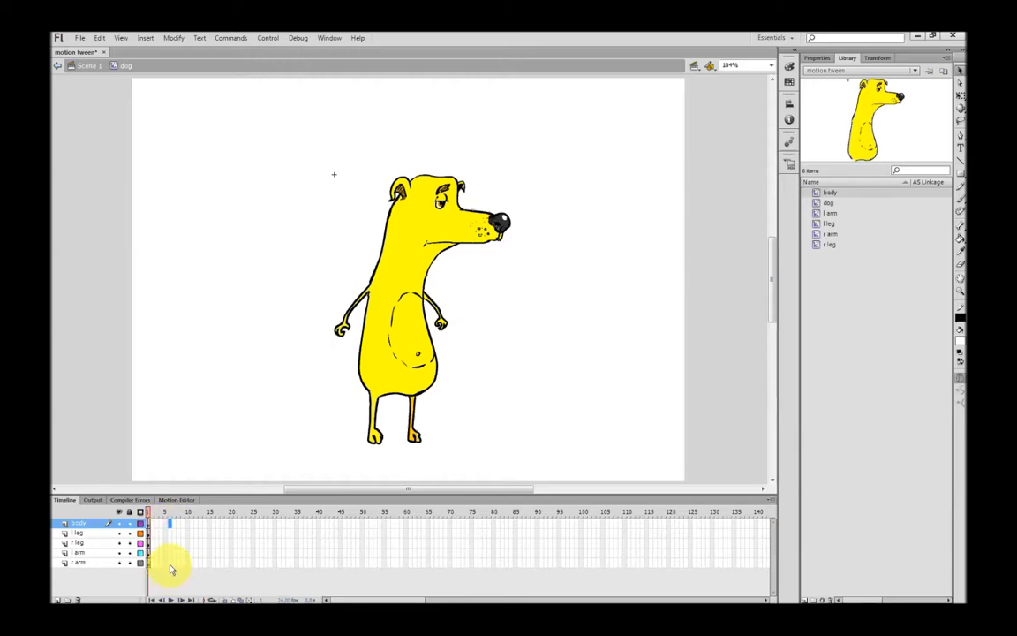
shift+click(172, 568)
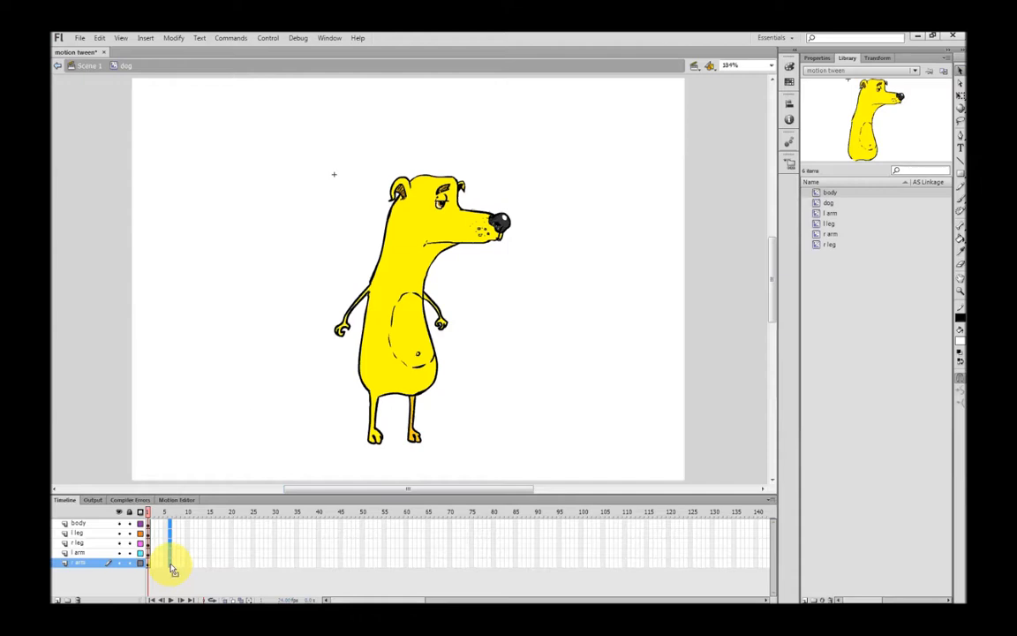
right_click(173, 568)
click(235, 349)
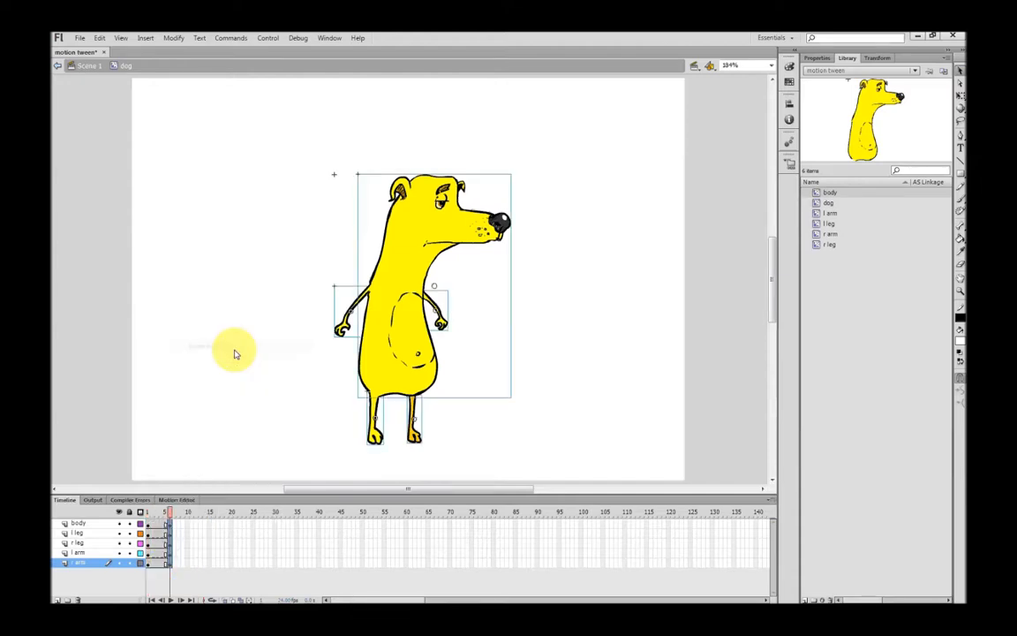
click(150, 524)
key(ctrl+s)
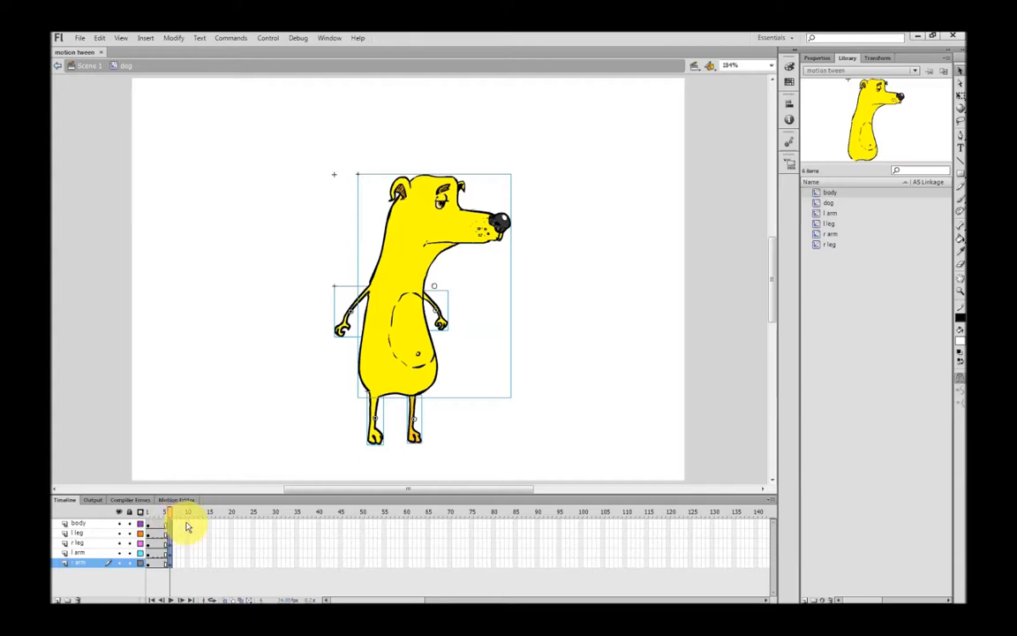
Extend all five layers to frame 10 and scrub through frames 1 to 10
click(186, 525)
drag(193, 522, 187, 566)
right_click(187, 567)
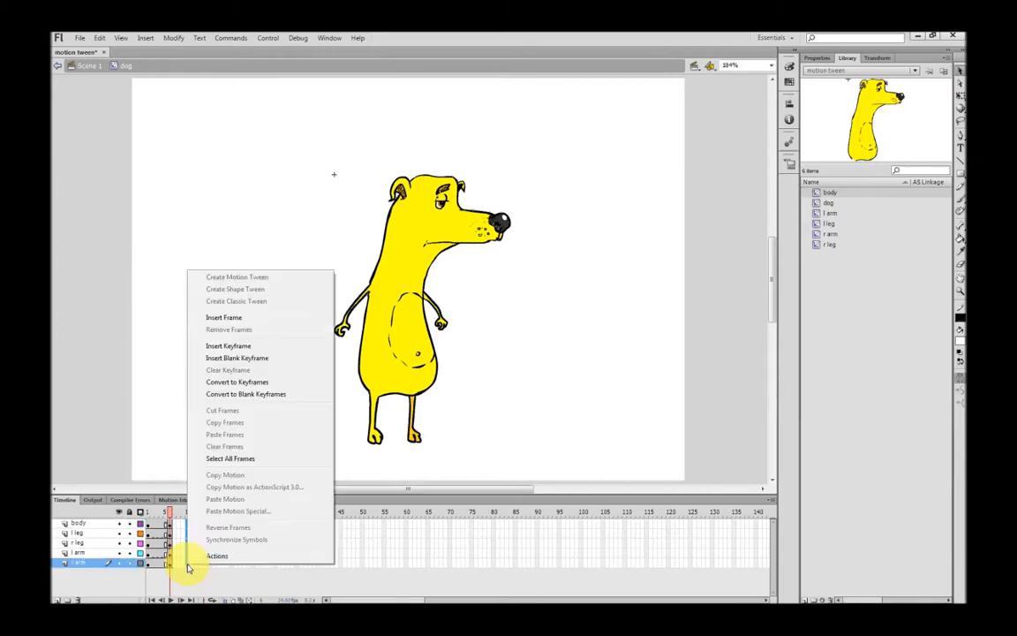
click(217, 317)
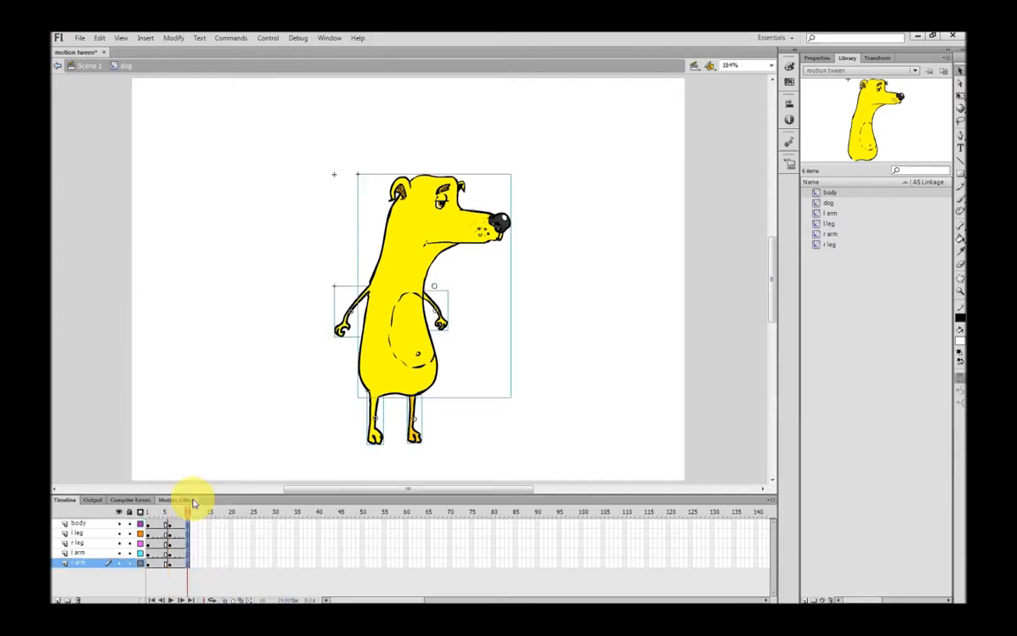
drag(189, 514, 152, 528)
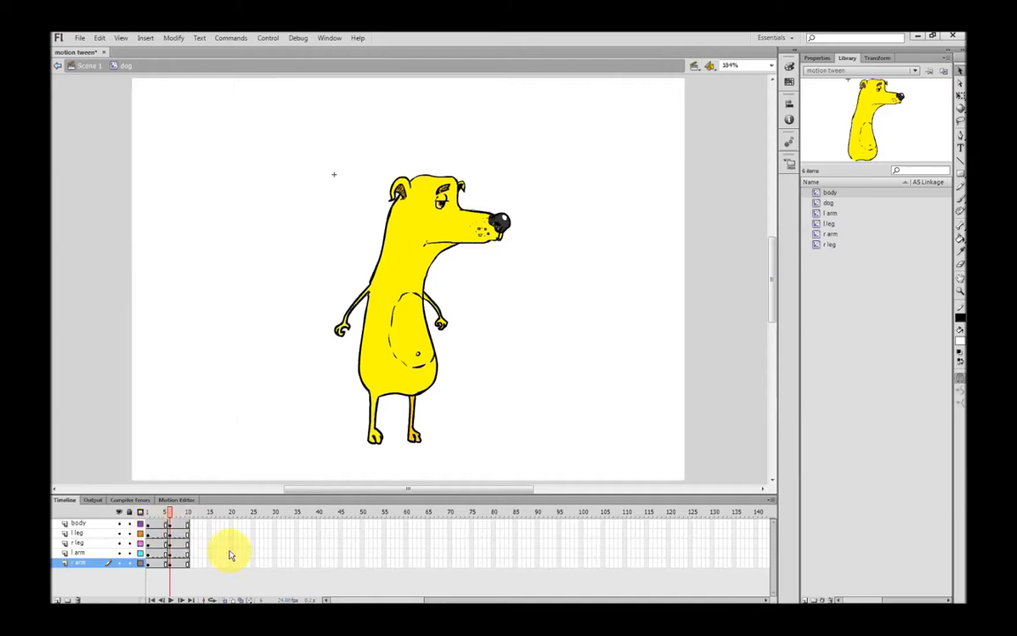
click(147, 524)
click(289, 370)
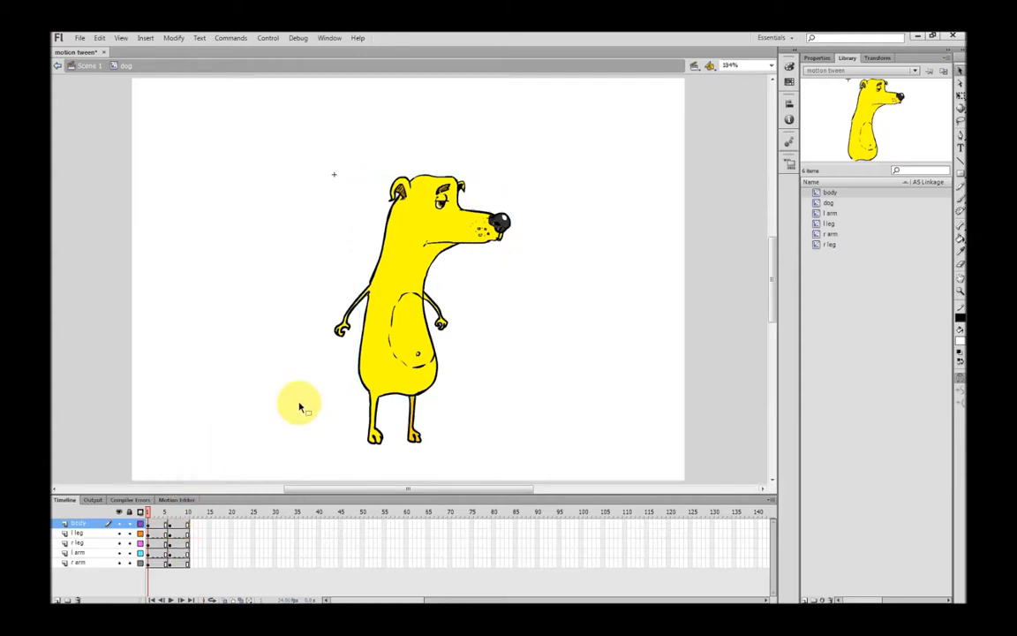
On frame 1, move the r leg's pivot to its top and rotate the leg outward
click(378, 430)
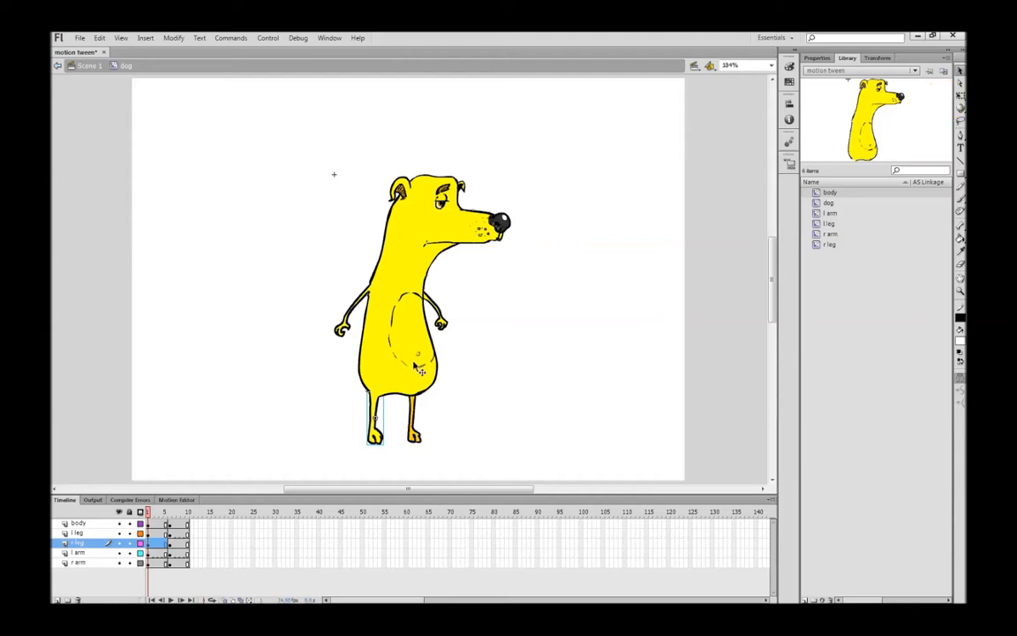
click(960, 96)
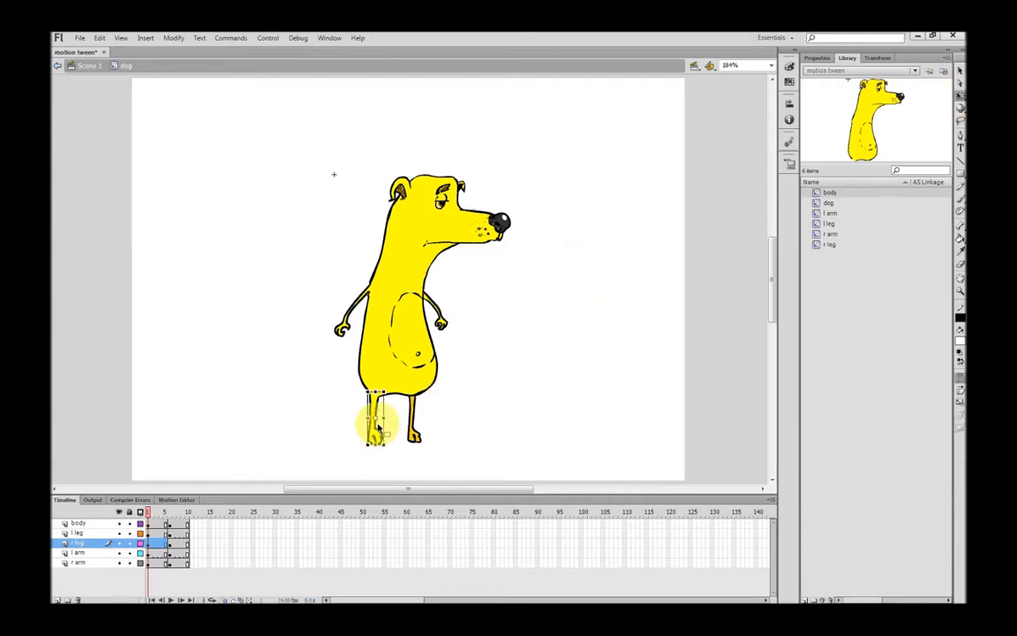
drag(376, 419, 377, 399)
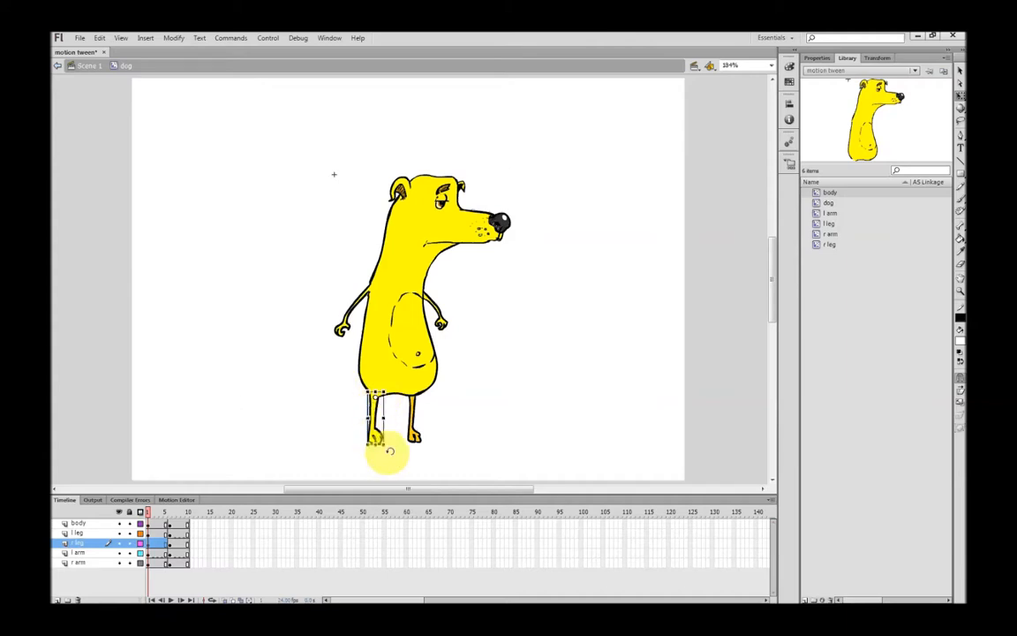
drag(389, 452, 374, 453)
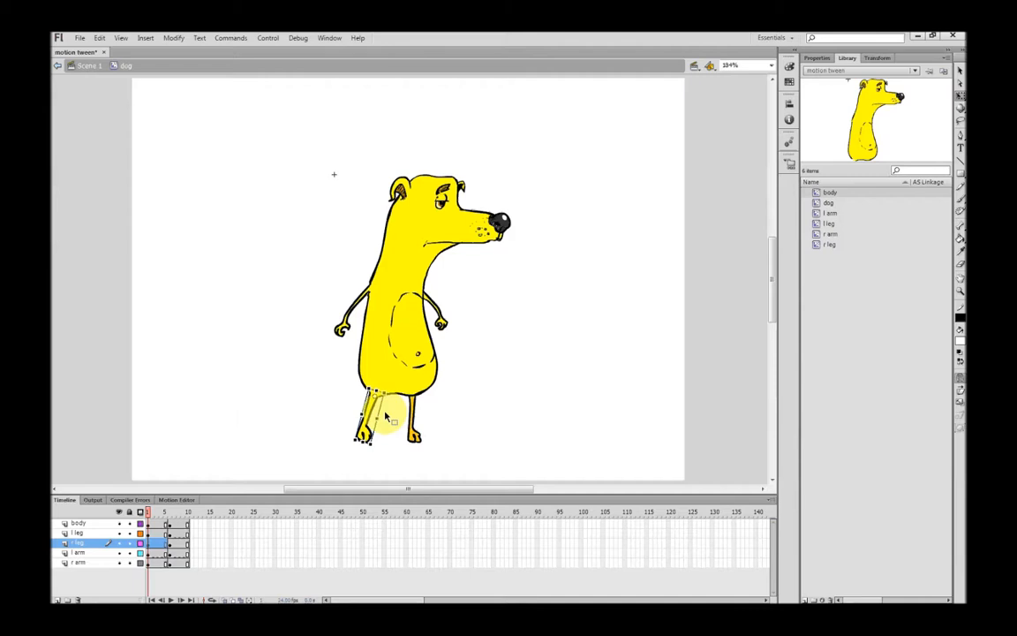
Rotate the l arm down across the belly, then go to frame 6
click(443, 325)
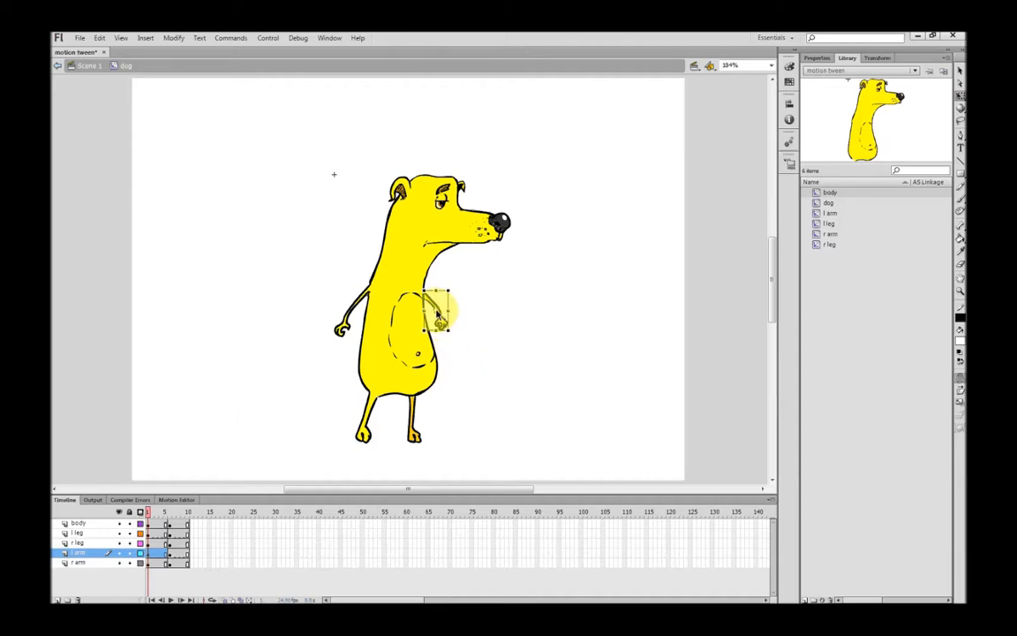
mouse_move(446, 327)
mouse_down()
mouse_move(454, 336)
mouse_move(437, 346)
mouse_up()
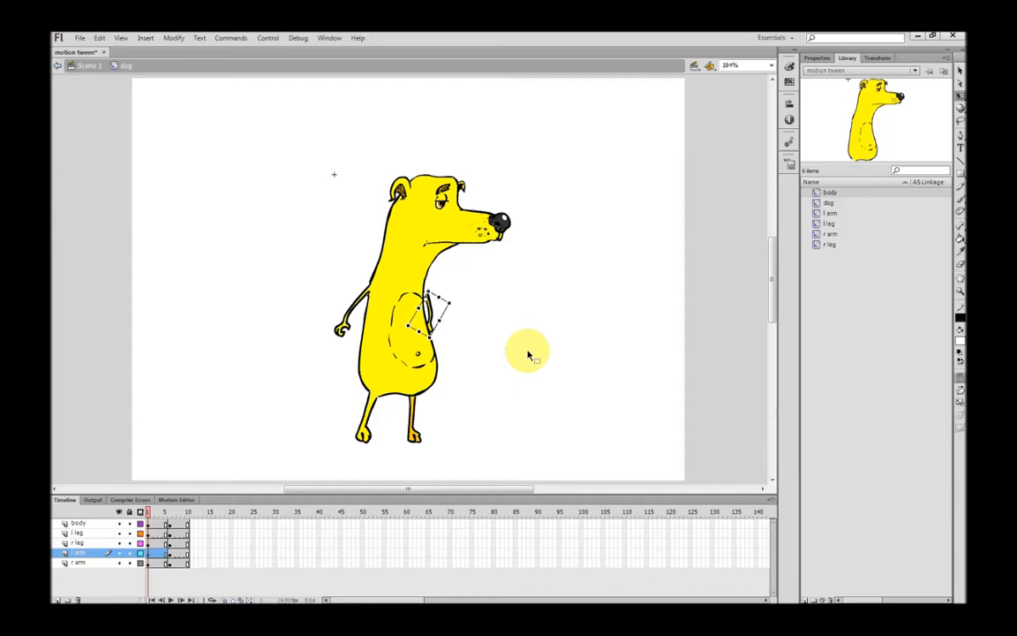
click(484, 334)
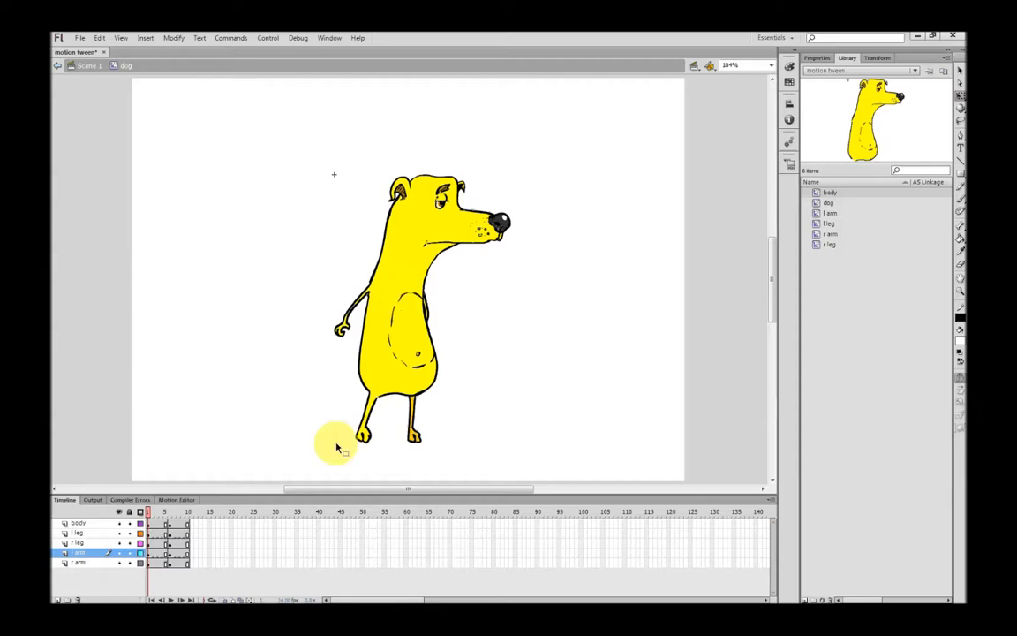
click(170, 515)
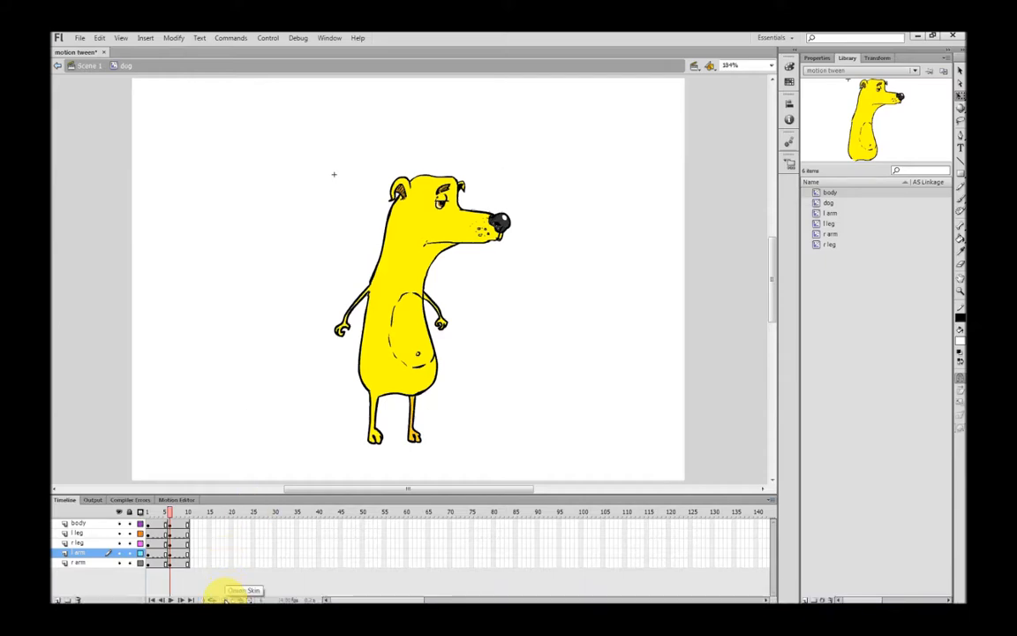
Turn on onion skin back to frame 1, then rotate and nudge the l leg outward
click(225, 600)
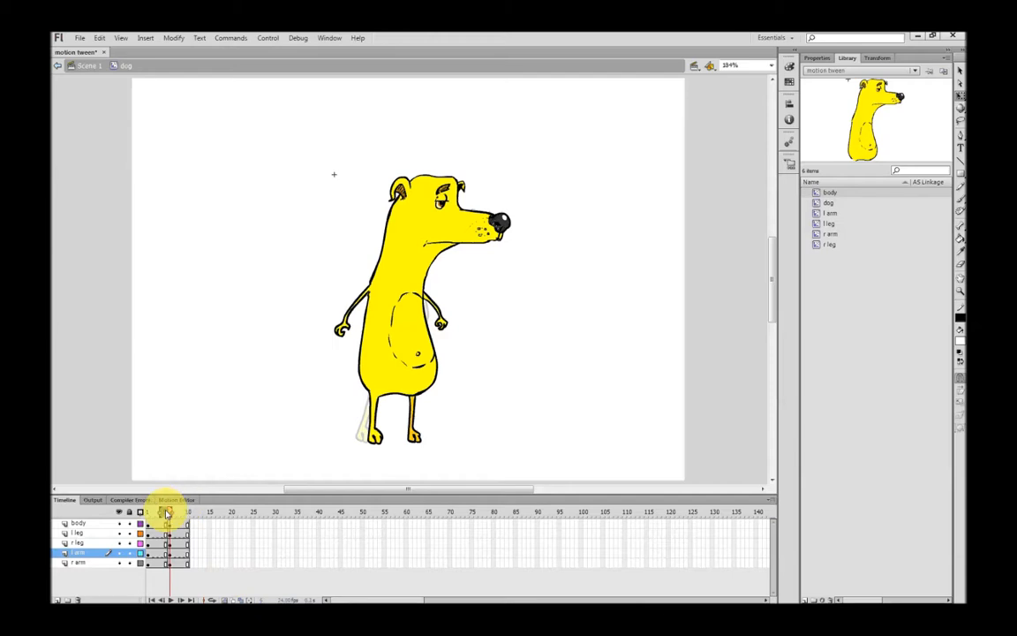
drag(161, 513, 144, 515)
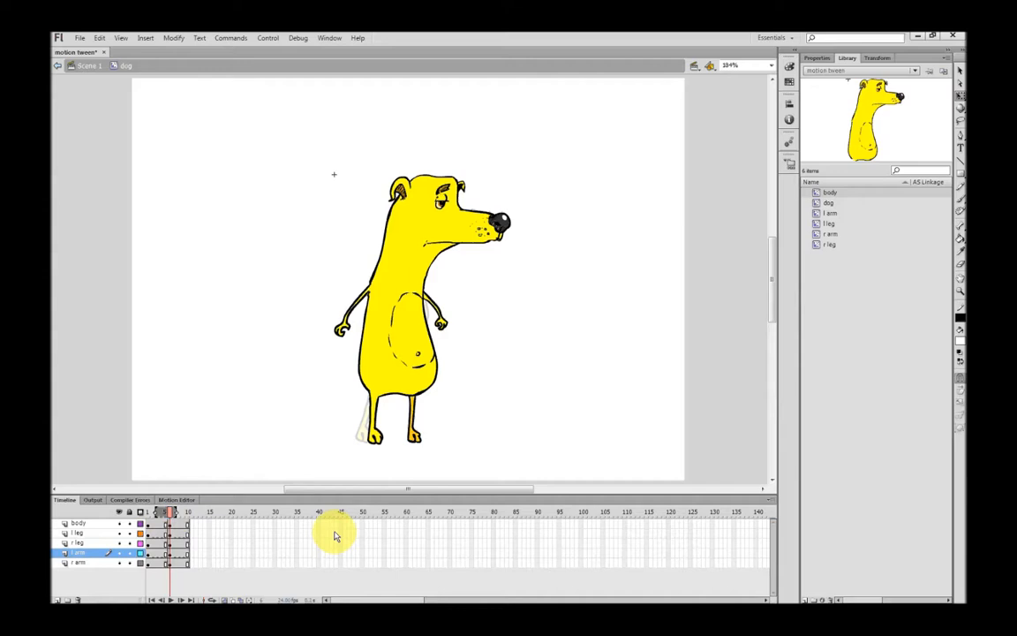
click(416, 436)
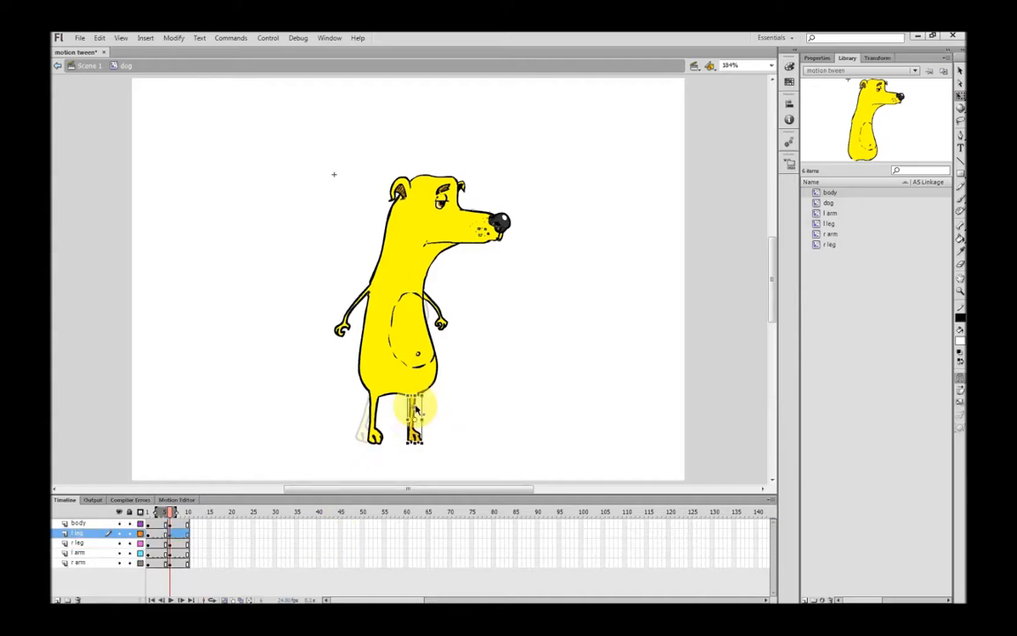
mouse_move(433, 446)
mouse_down()
mouse_move(449, 444)
mouse_move(436, 448)
mouse_up()
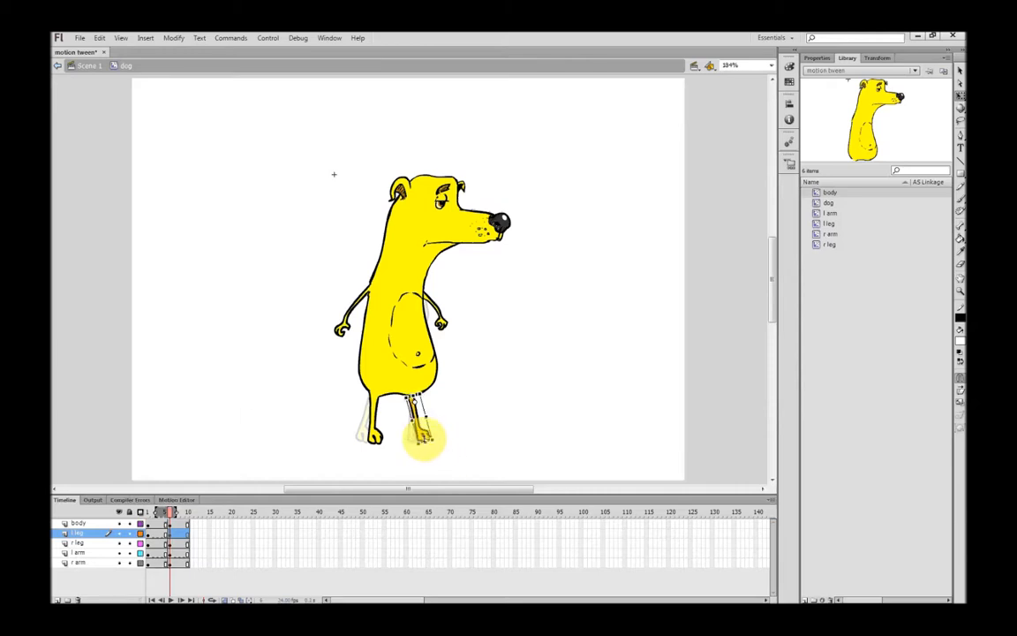
drag(424, 434, 427, 430)
click(493, 399)
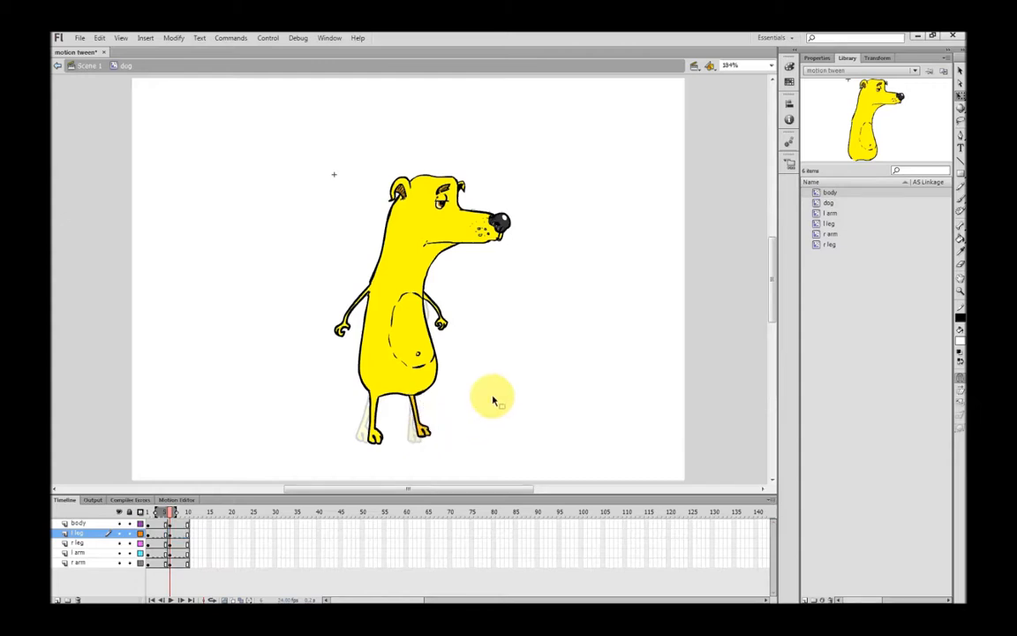
Rotate the r arm across the body around its shoulder and move its layer to the top
click(342, 327)
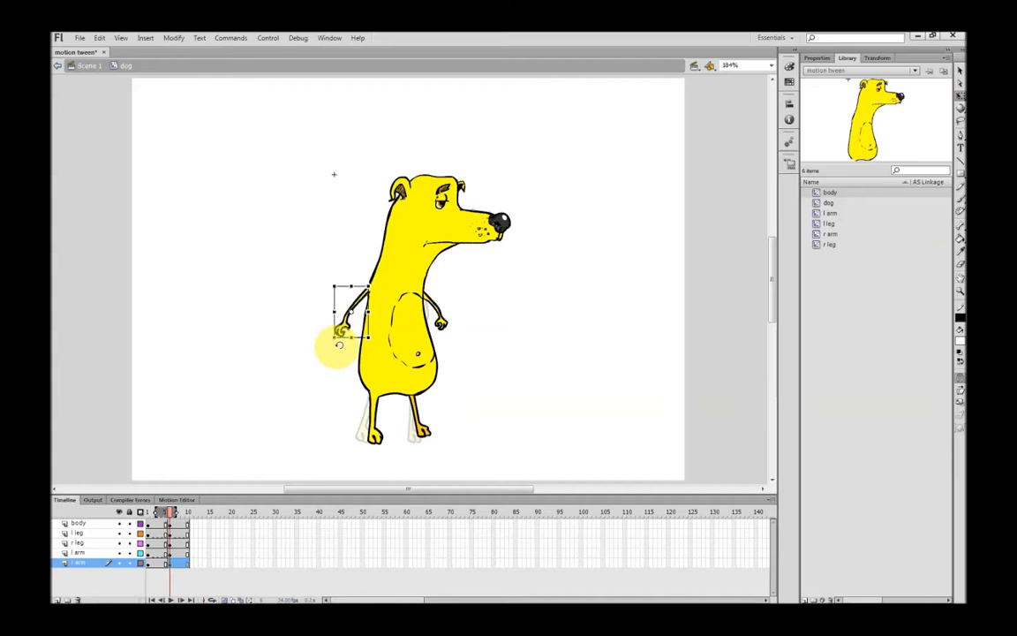
drag(352, 312, 366, 293)
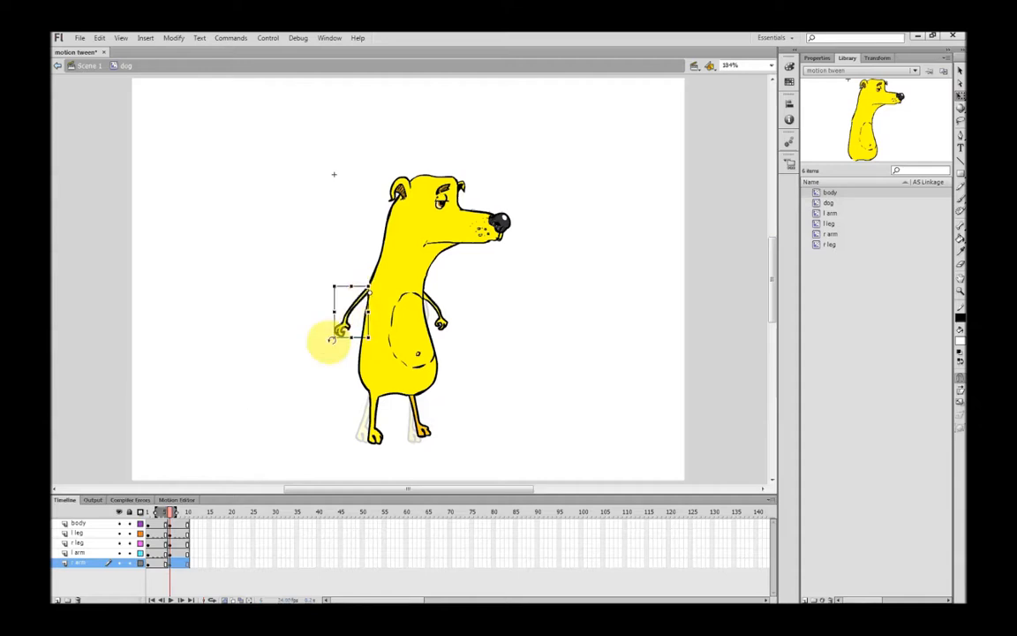
drag(331, 342, 354, 357)
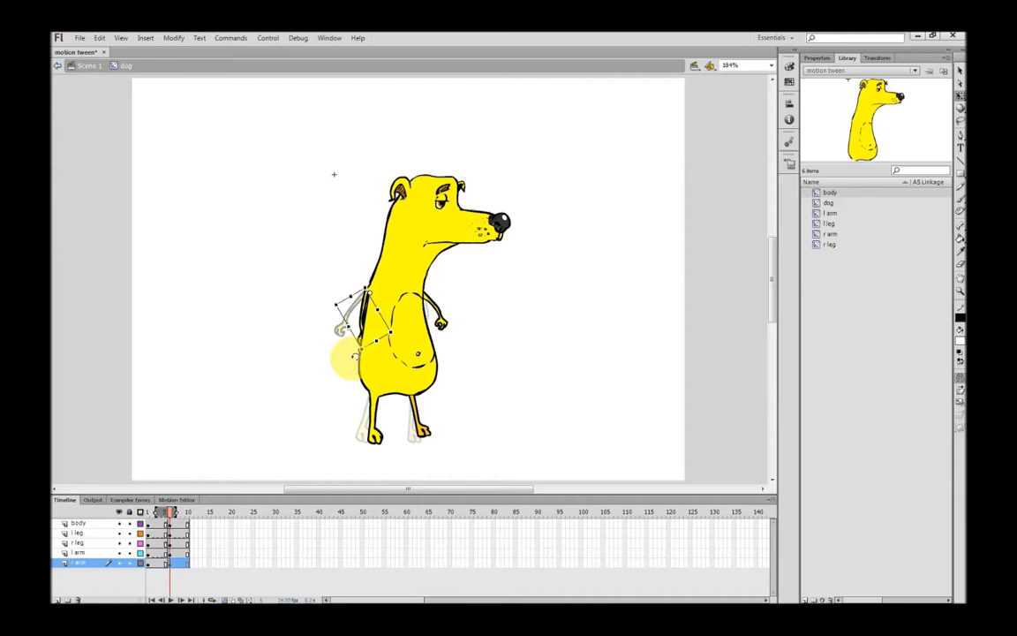
click(89, 565)
mouse_move(89, 567)
mouse_down()
mouse_move(82, 537)
mouse_move(87, 520)
mouse_move(101, 519)
mouse_up()
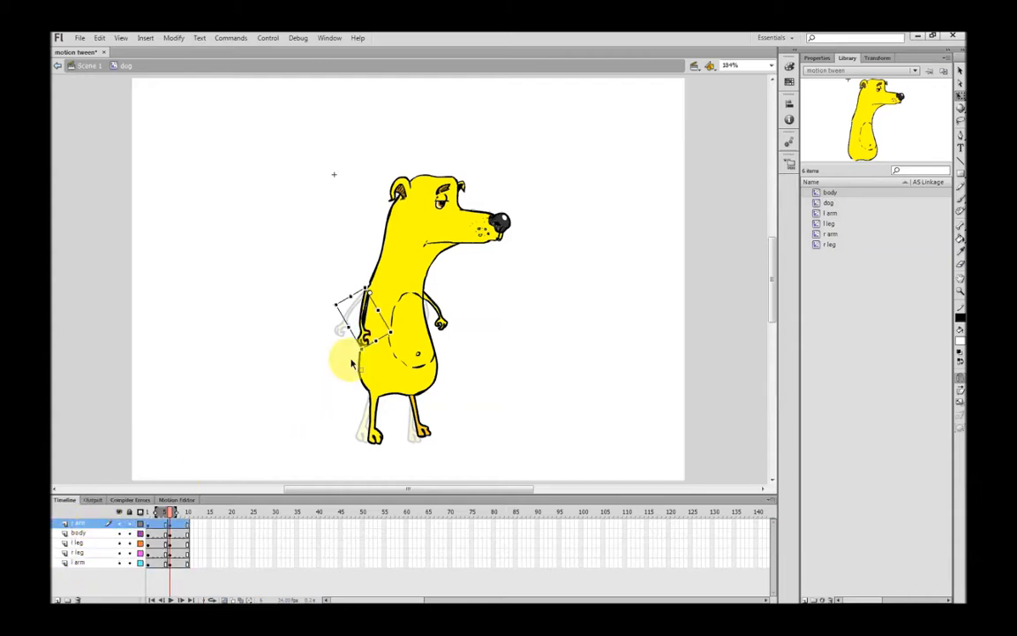
drag(362, 354, 379, 355)
key(Right)
key(Right)
key(Right)
key(Right)
key(Up)
key(Up)
key(Up)
click(501, 385)
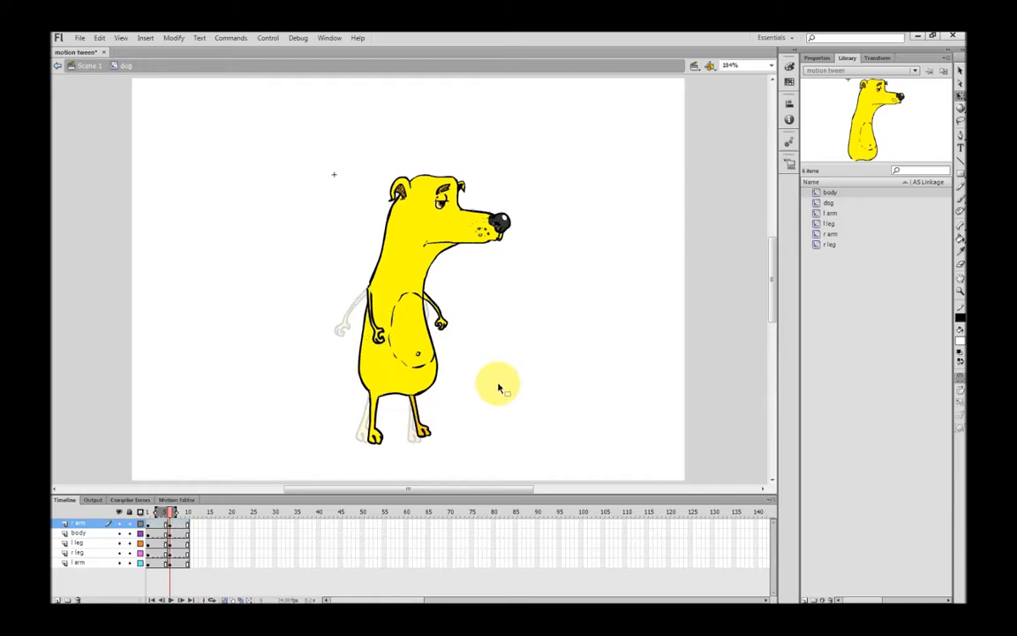
Turn off onion skinning and rotate the l arm about a shoulder pivot in the later keyframe
click(224, 599)
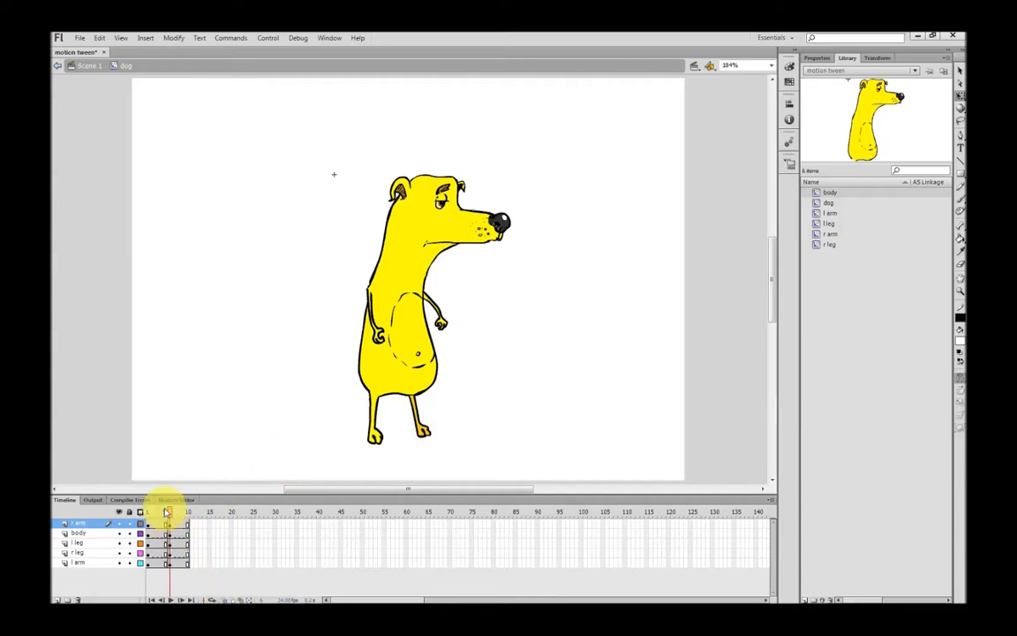
mouse_move(172, 516)
mouse_down()
mouse_move(147, 511)
mouse_move(172, 513)
mouse_move(152, 513)
mouse_move(175, 524)
mouse_up()
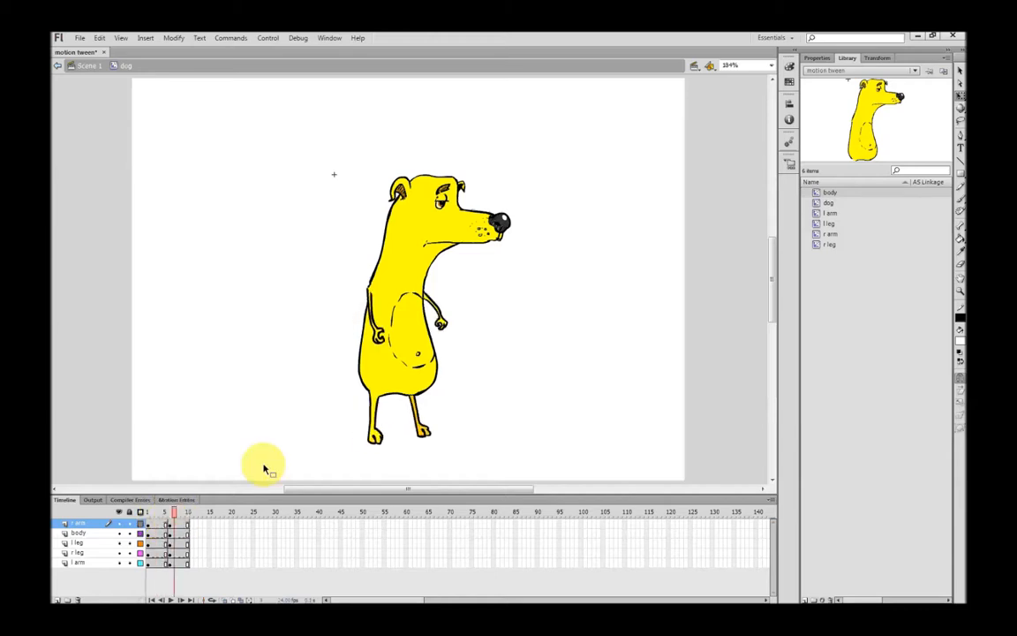
click(444, 323)
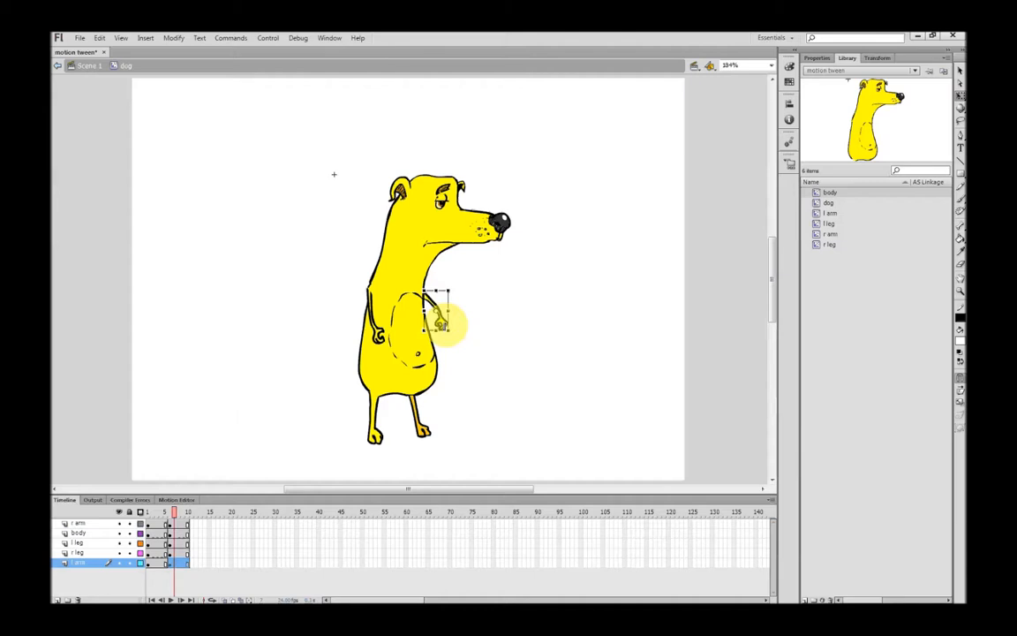
drag(436, 311, 426, 297)
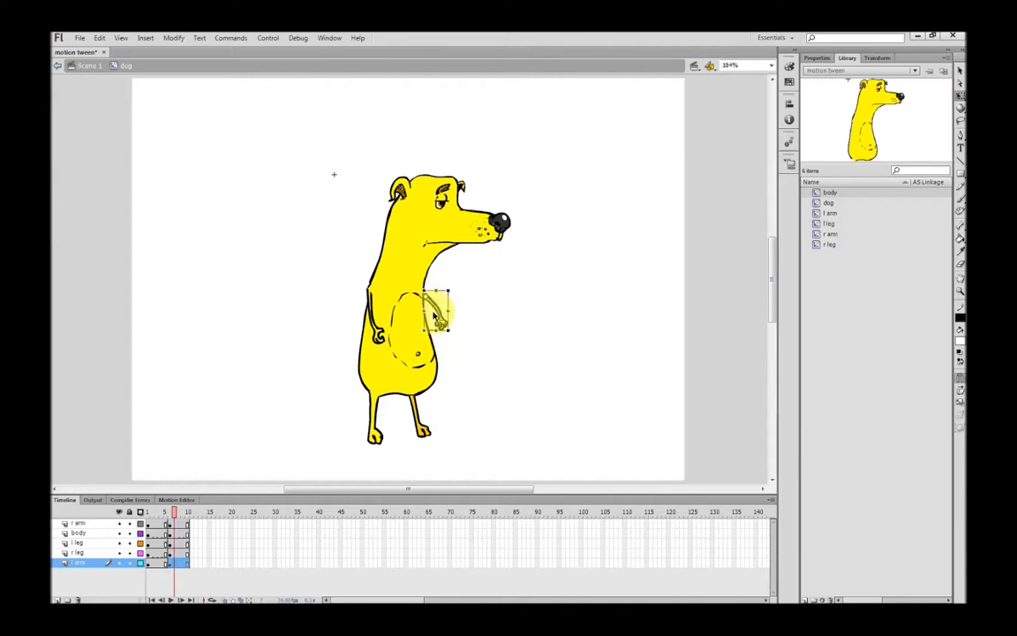
drag(451, 349, 434, 342)
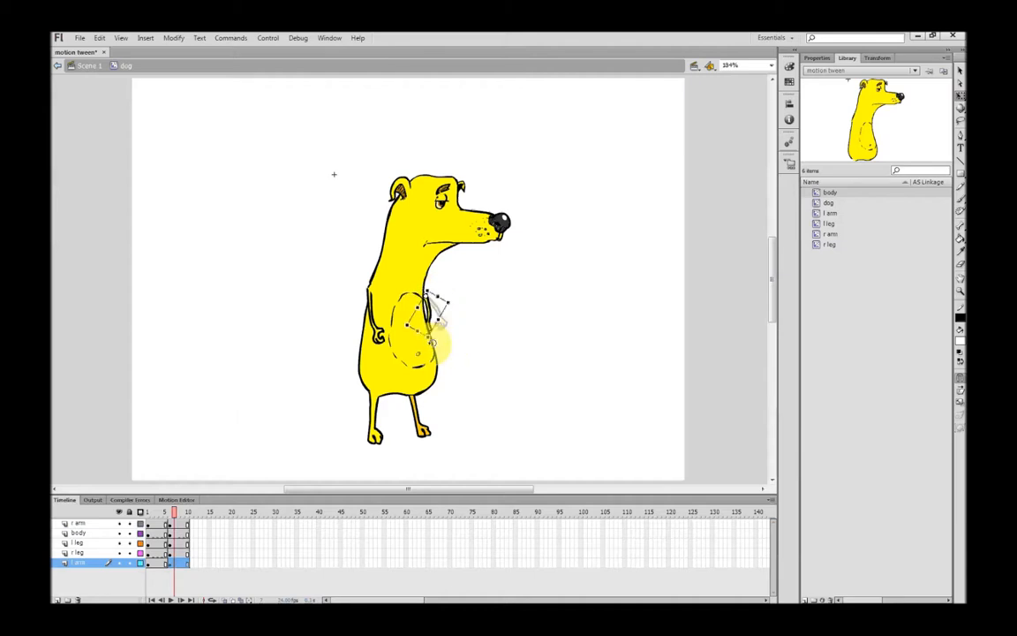
drag(176, 512, 162, 513)
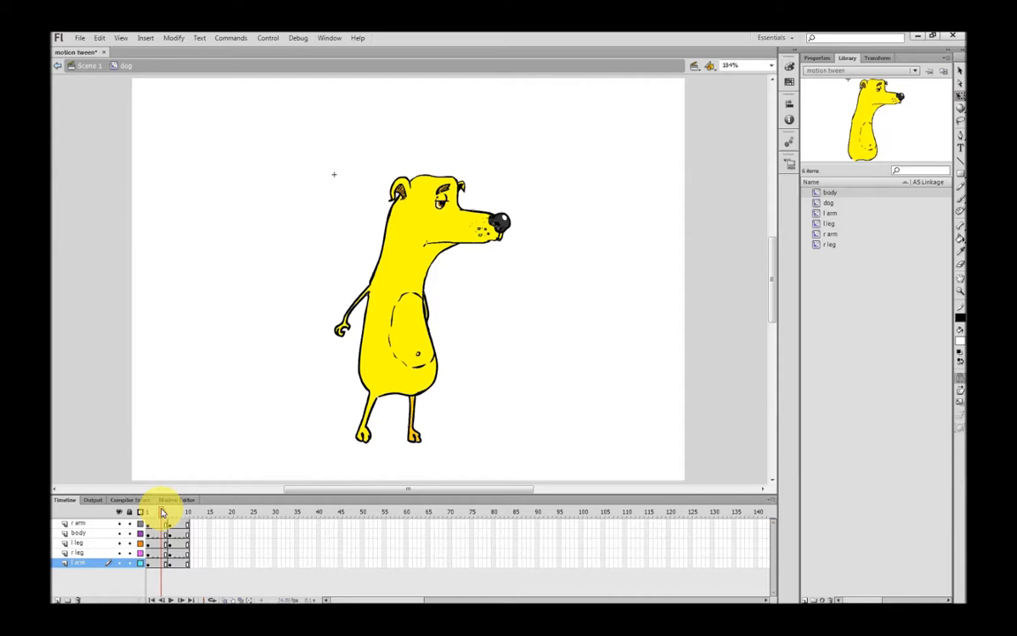
Rotate the r arm so the hand rests on the body, nudge it right, and check the tween
click(348, 332)
drag(349, 333, 360, 311)
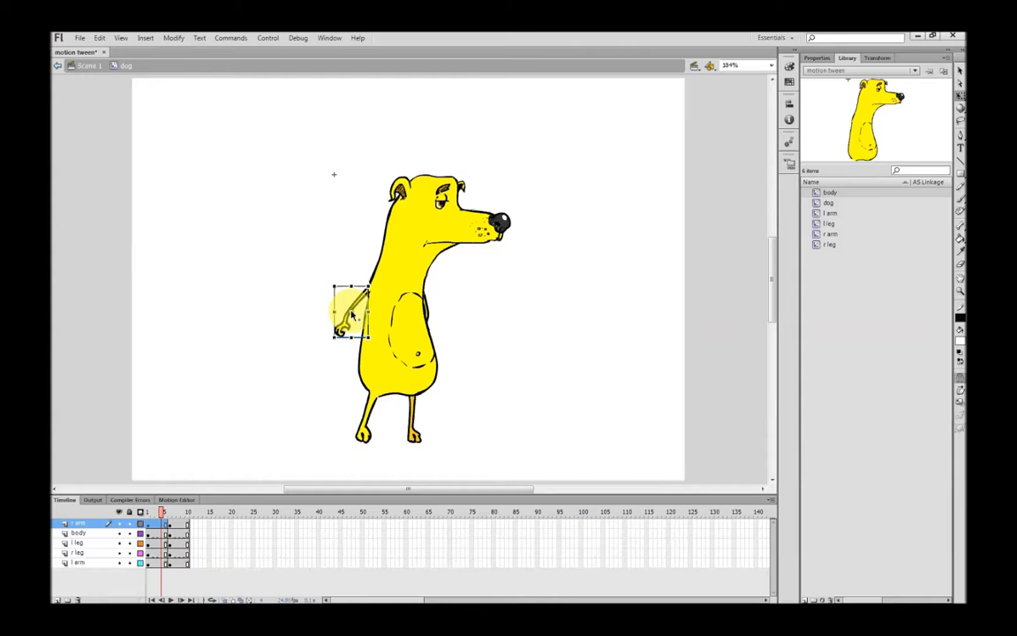
drag(355, 346, 417, 349)
key(Right)
key(Right)
key(Right)
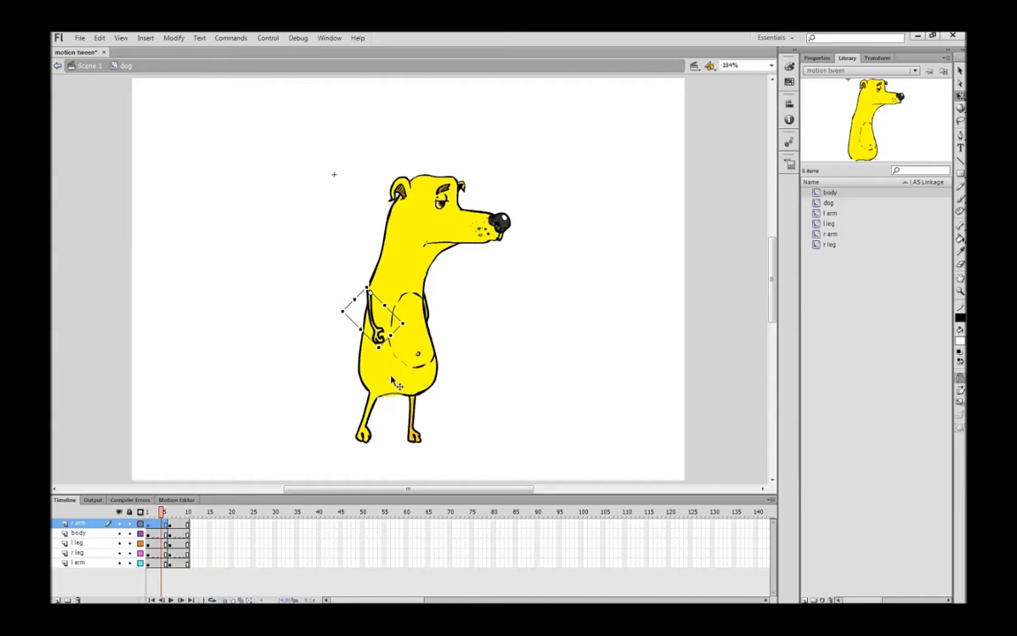
drag(161, 514, 176, 516)
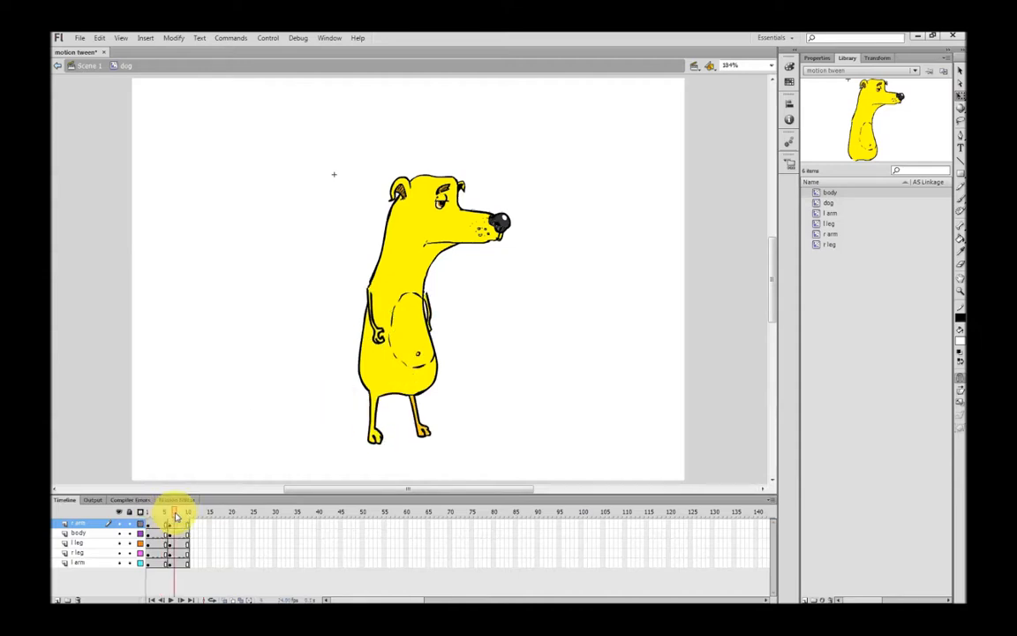
Swing the r arm back downward and outward, then rotate the l leg into a new pose
click(438, 300)
drag(443, 317, 456, 344)
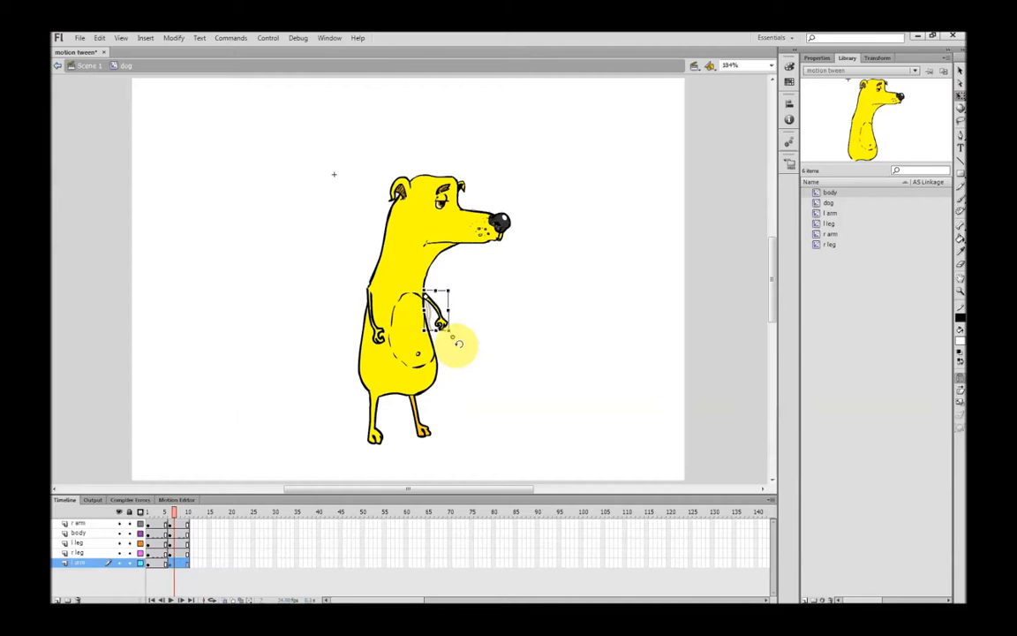
click(470, 360)
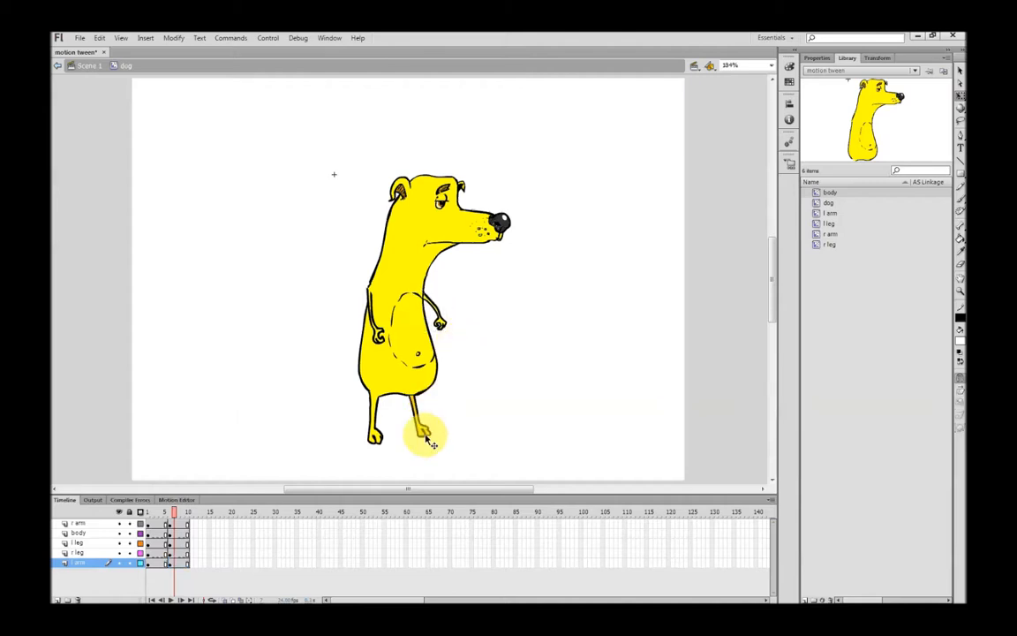
click(427, 432)
drag(426, 447, 424, 447)
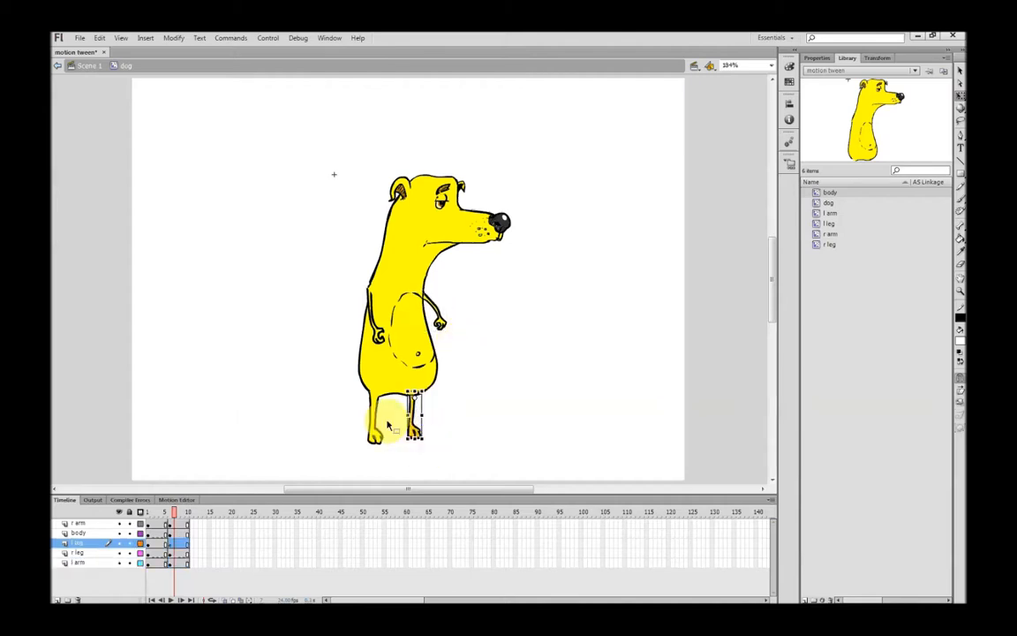
Turn onion skinning on, rotate the r arm outward, and compare frames 5 and 6
click(225, 601)
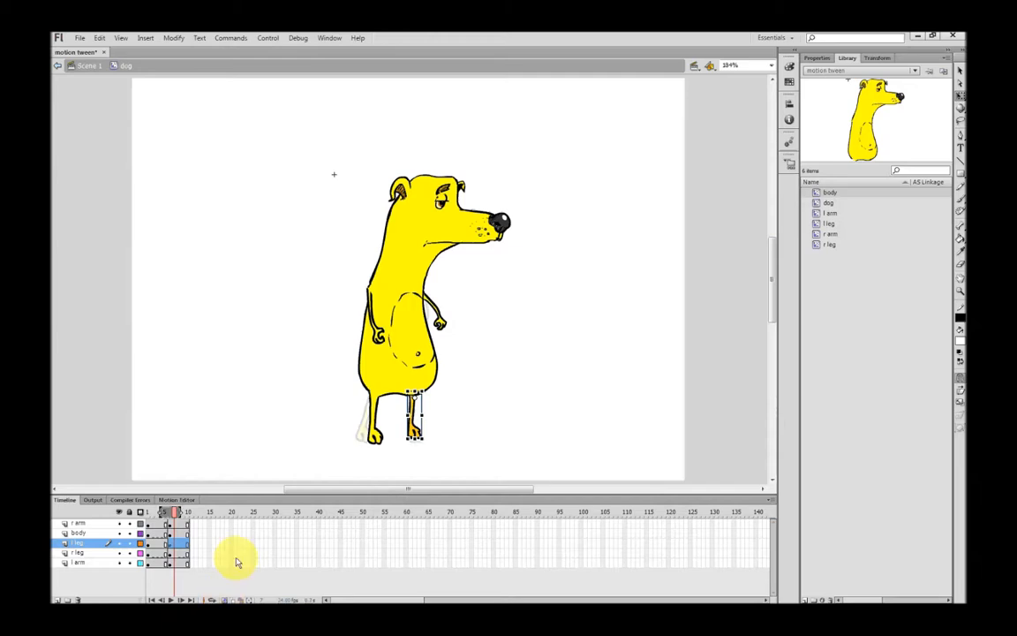
click(381, 335)
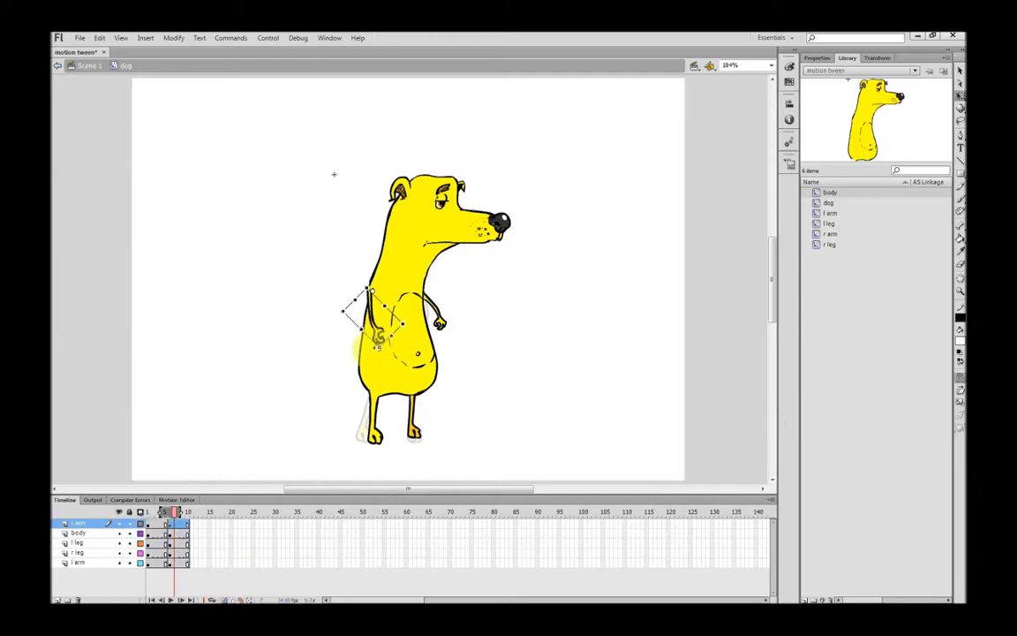
drag(380, 356, 321, 356)
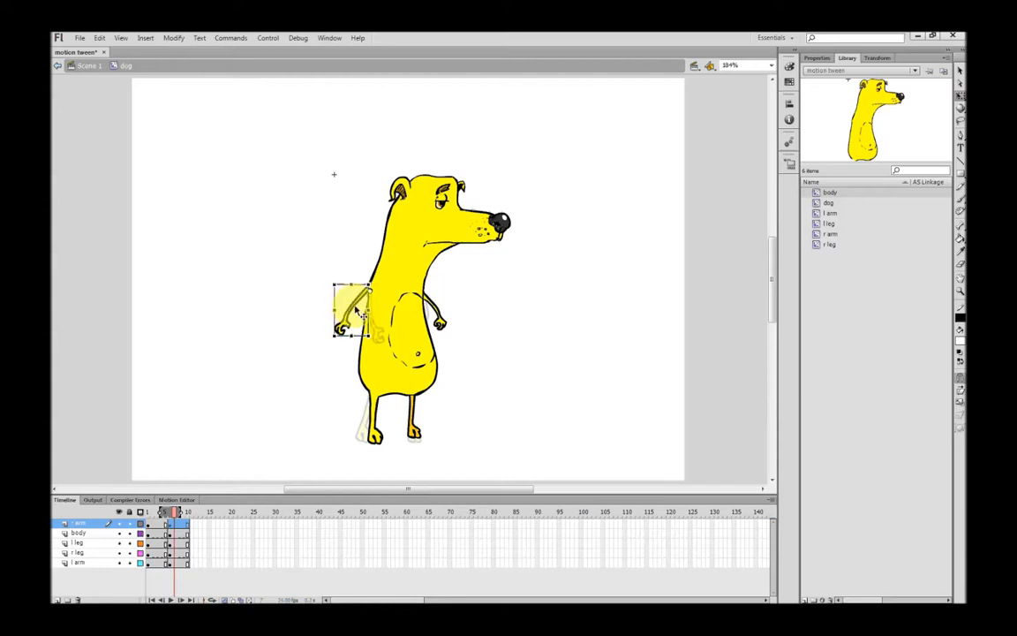
click(459, 332)
drag(188, 515, 165, 519)
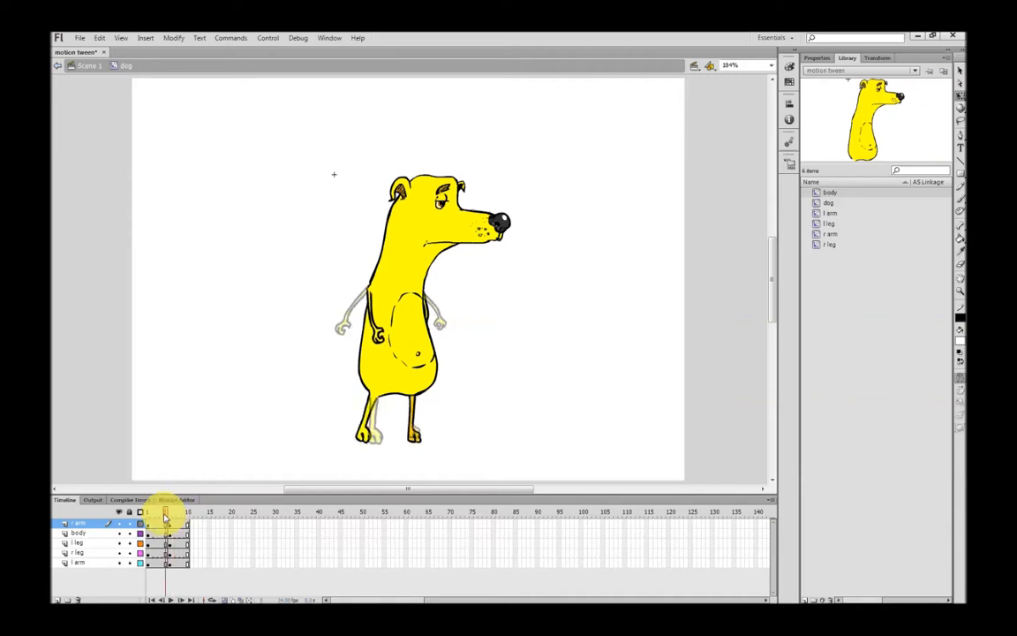
drag(166, 518, 172, 518)
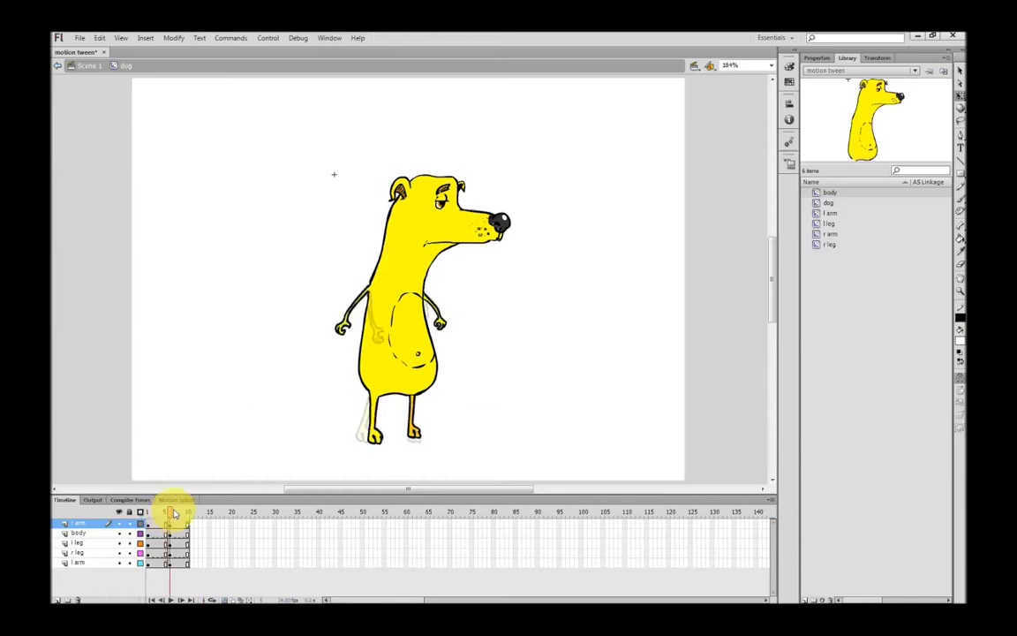
Rotate the l leg rightward at frame 6 and around frame 4, previewing frames 3–8
click(415, 430)
drag(432, 444, 438, 440)
mouse_move(172, 512)
mouse_down()
mouse_move(163, 512)
mouse_move(176, 514)
mouse_up()
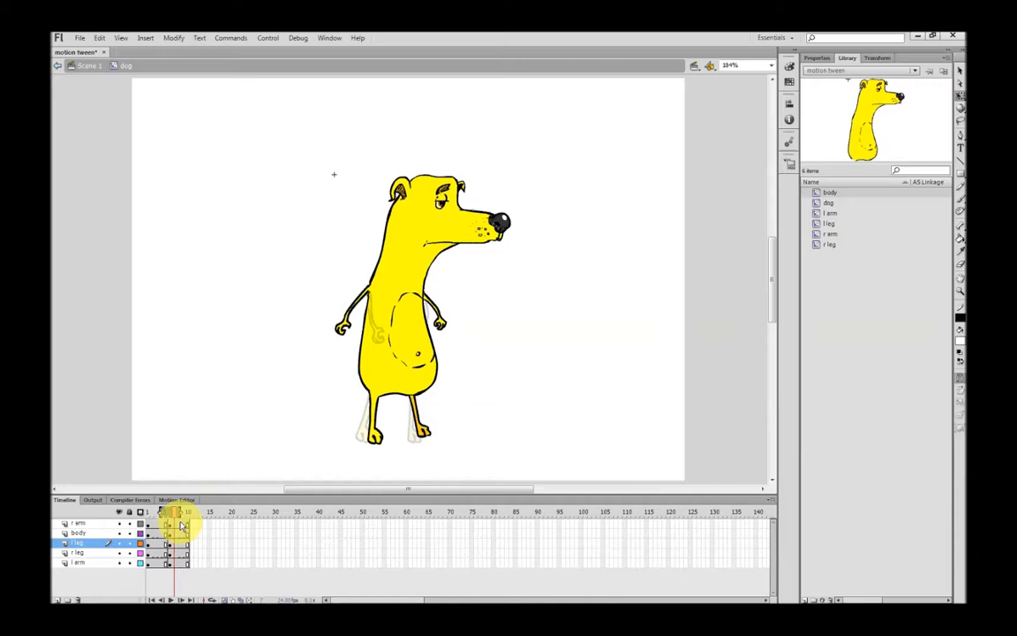
drag(167, 512, 164, 513)
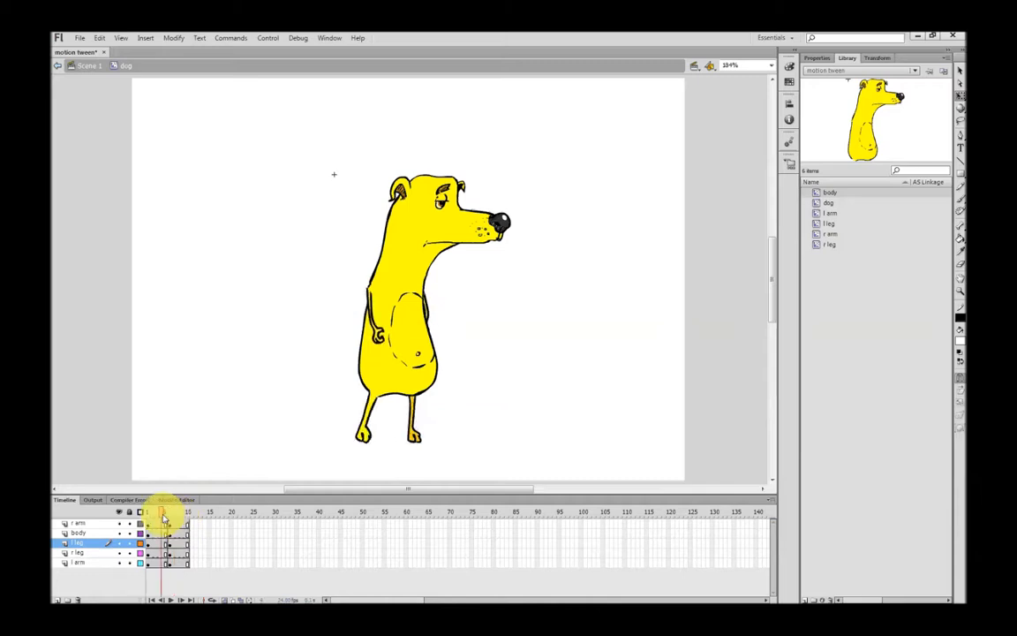
click(413, 431)
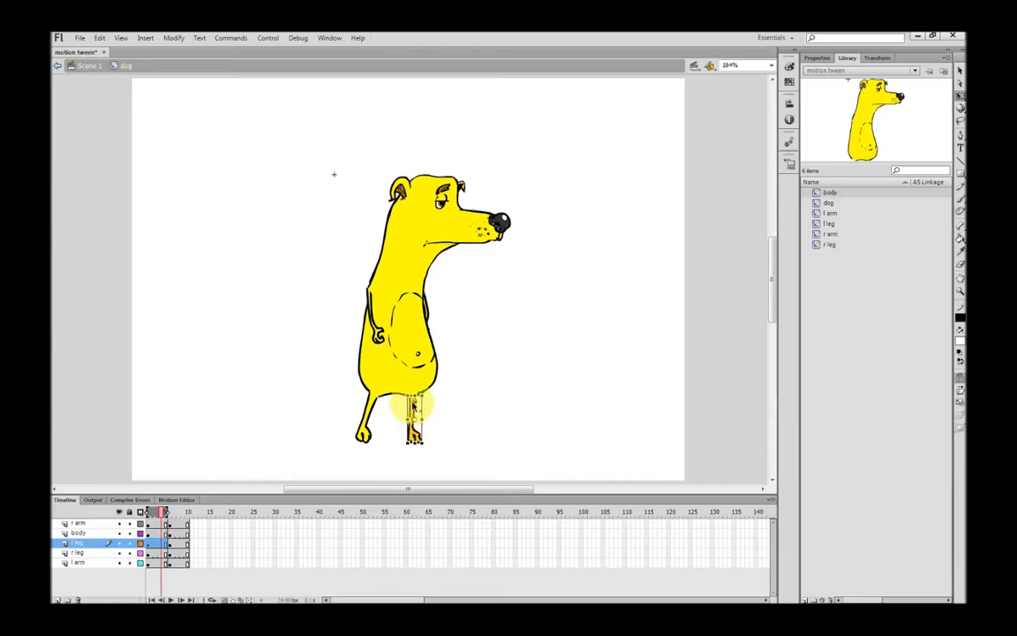
drag(420, 448, 438, 445)
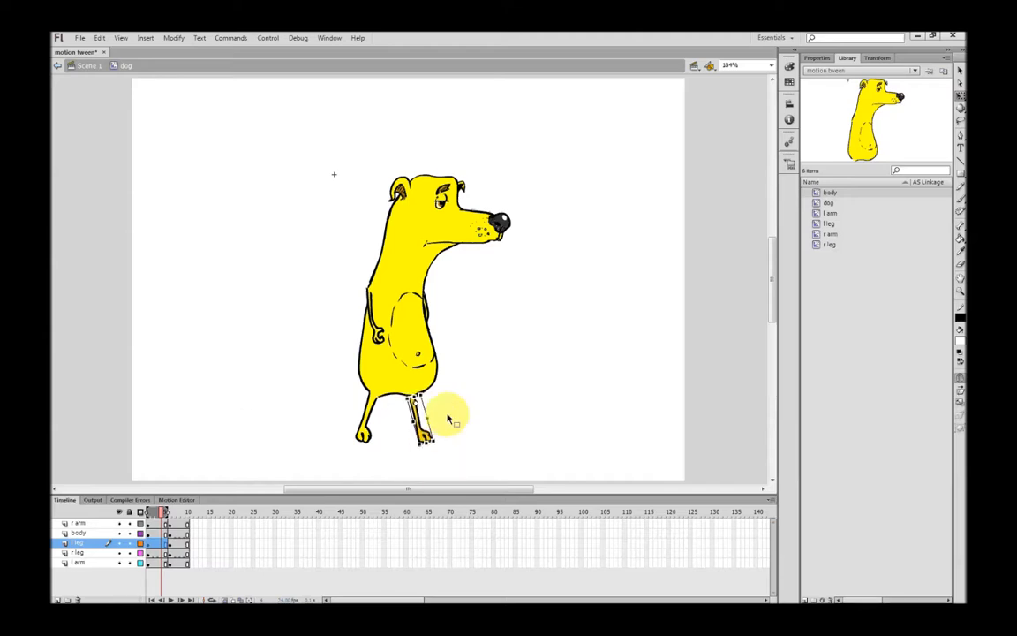
click(466, 396)
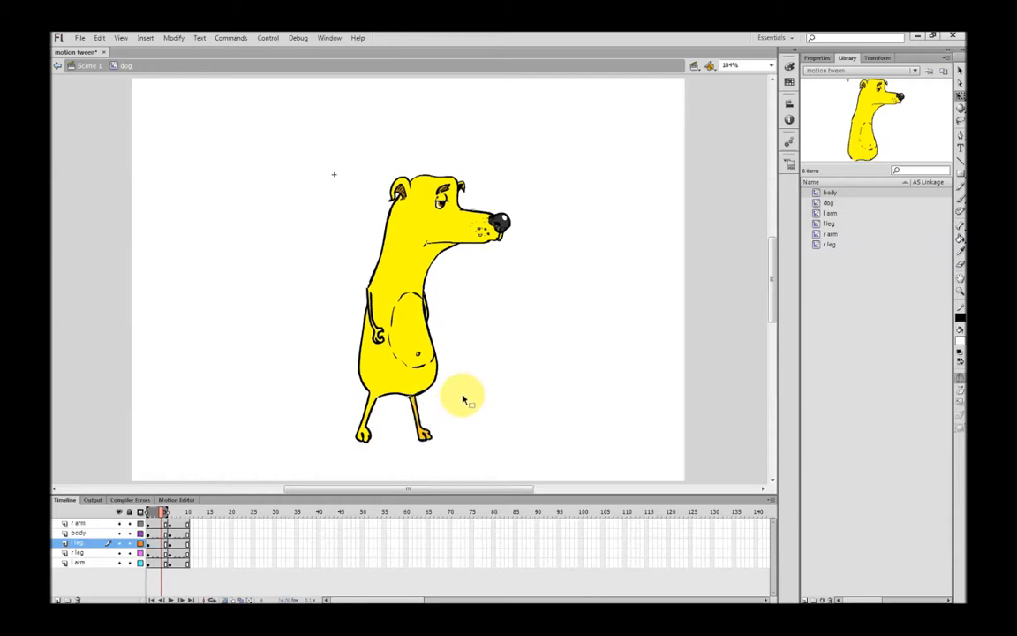
drag(164, 516, 172, 515)
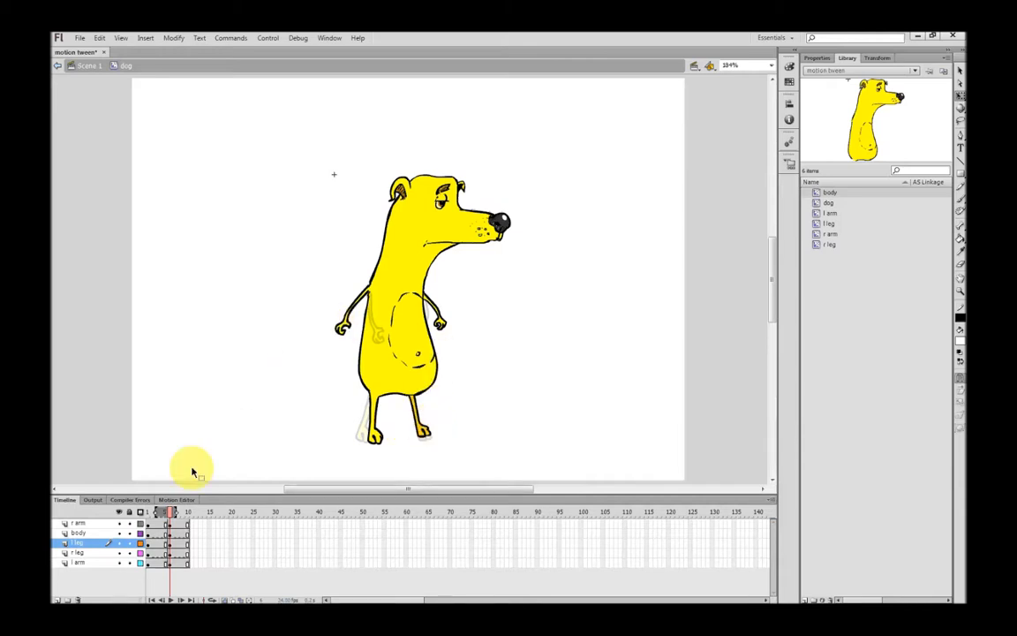
At the middle frame, rotate the l leg more upright and slant the r leg about its top
drag(174, 512, 160, 514)
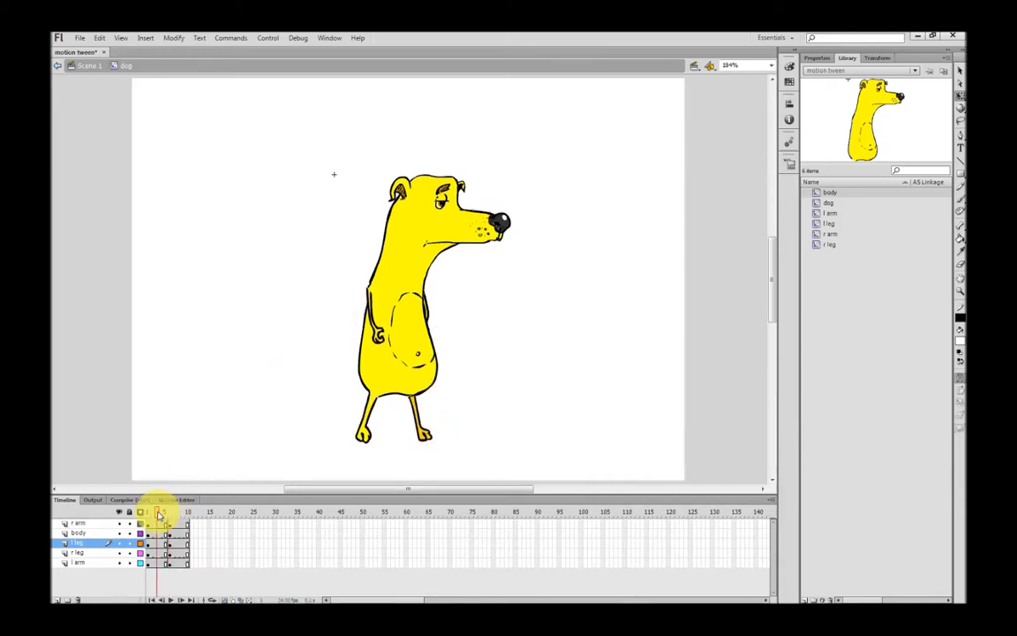
drag(159, 515, 170, 515)
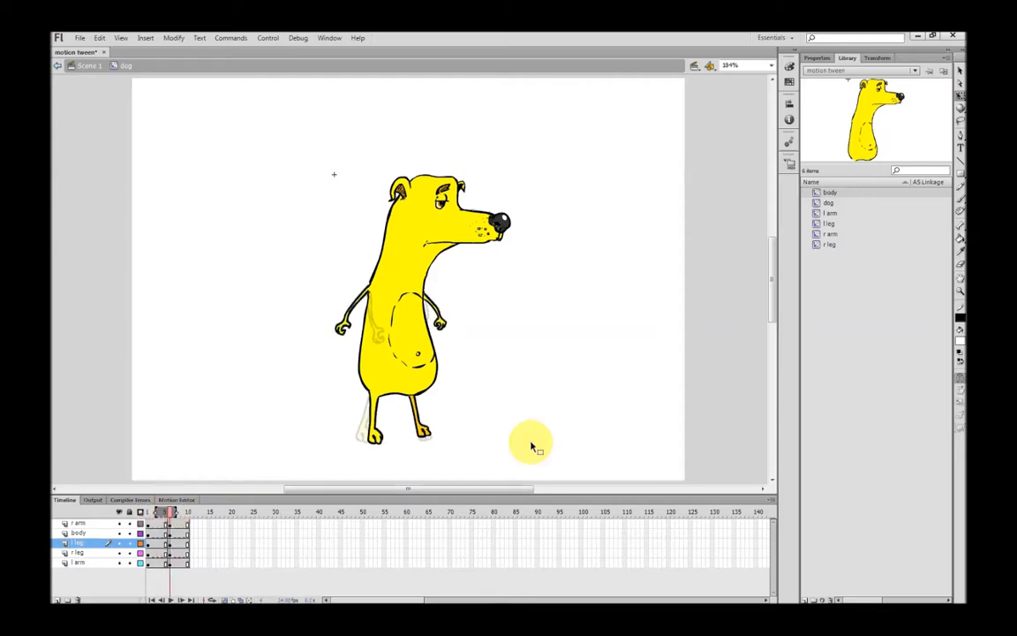
click(425, 436)
drag(438, 441, 432, 447)
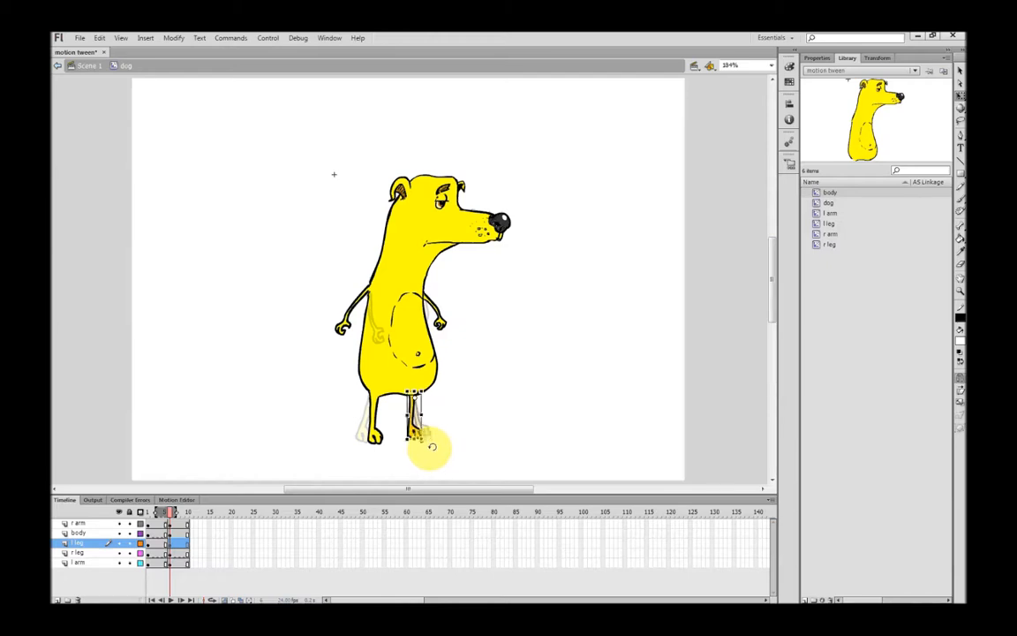
click(376, 437)
drag(392, 450, 381, 408)
click(504, 406)
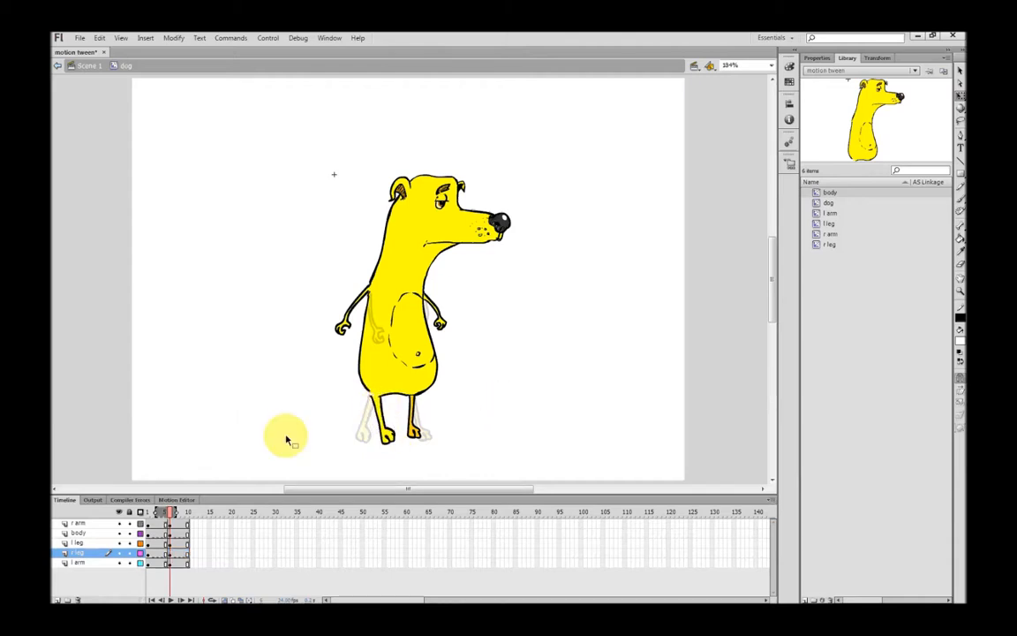
Preview the arm swing over the early frames and select the l arm piece
click(164, 513)
drag(163, 513, 171, 520)
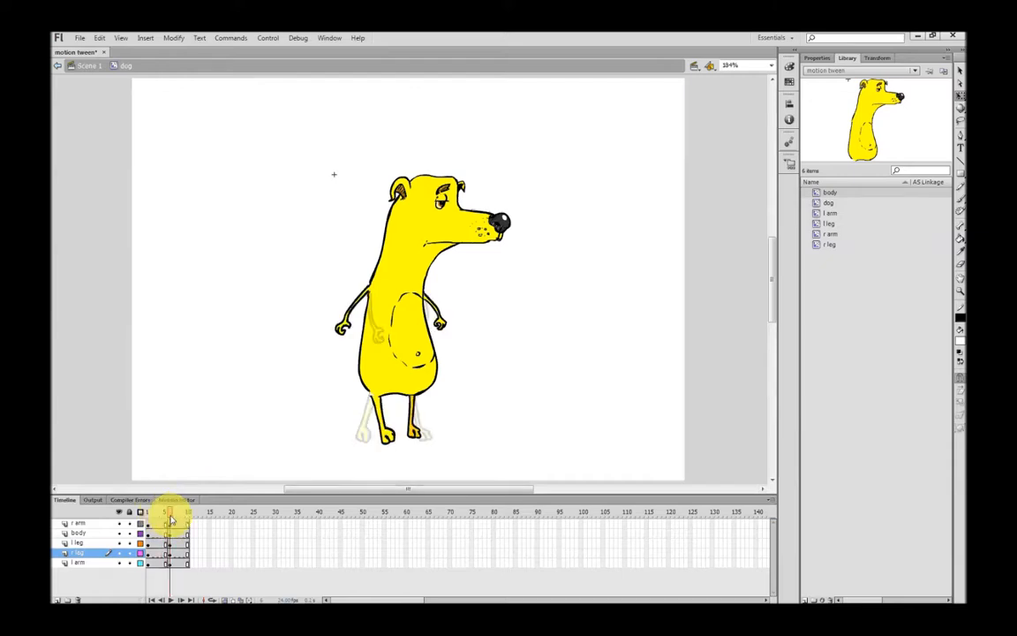
click(375, 430)
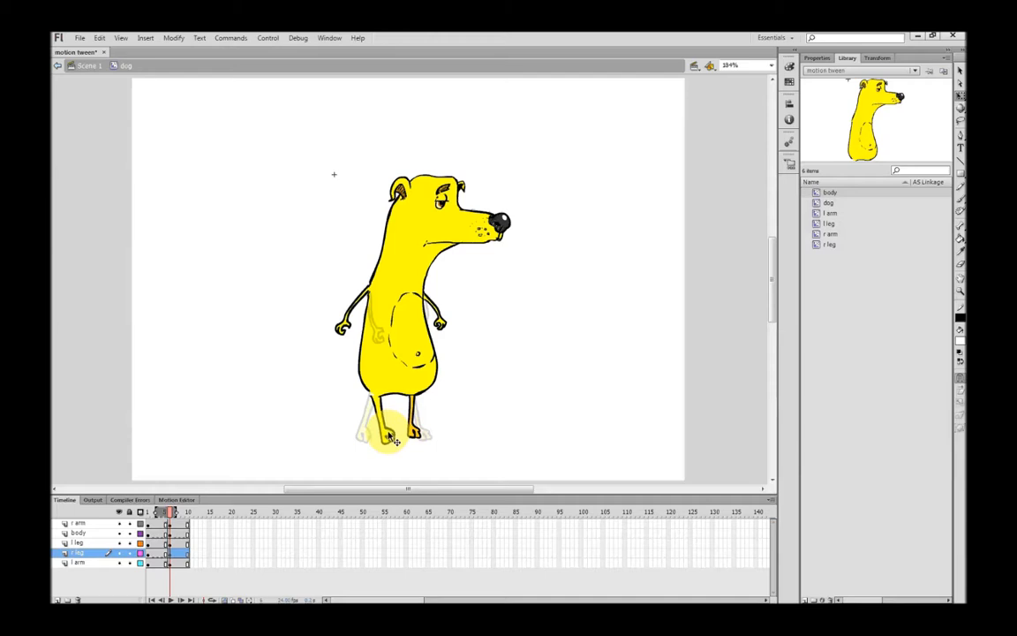
click(462, 421)
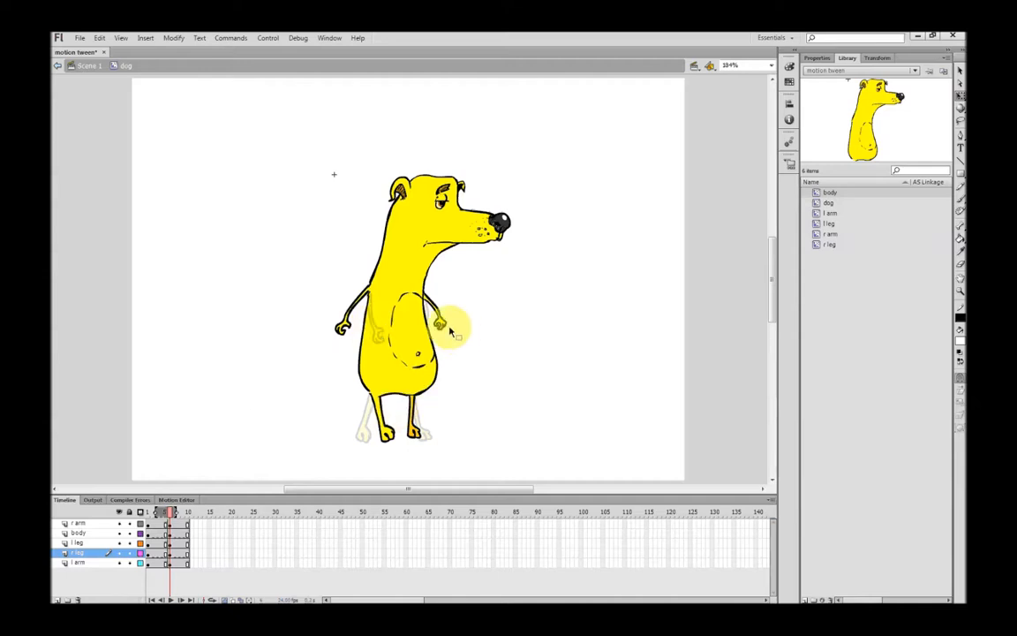
click(446, 328)
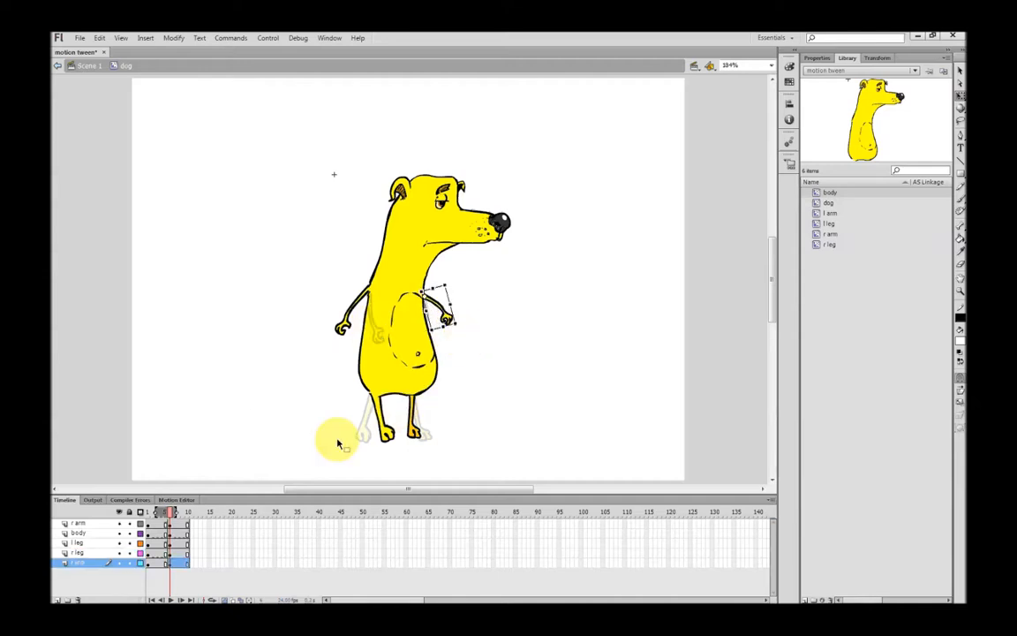
Review the poses from frame 1 to frame 6, then exit the dog symbol to Scene 1
click(167, 513)
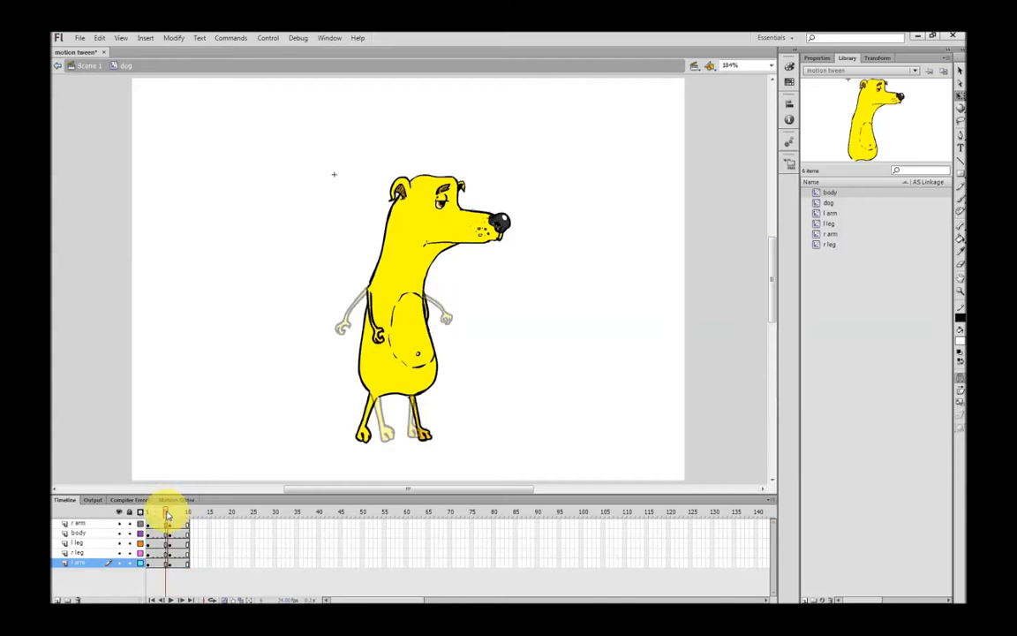
drag(167, 514, 172, 516)
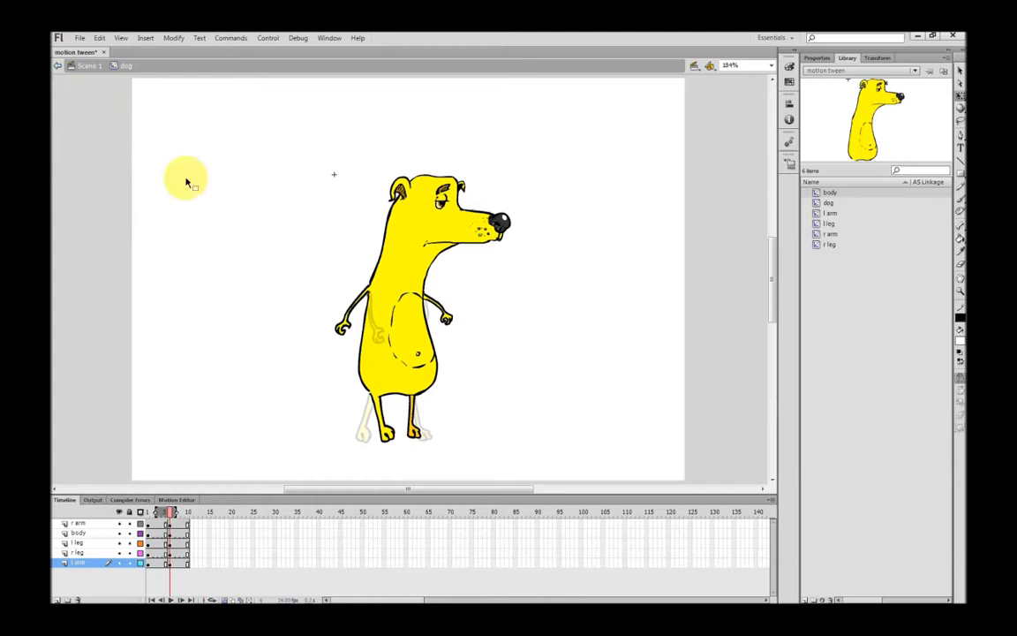
click(89, 64)
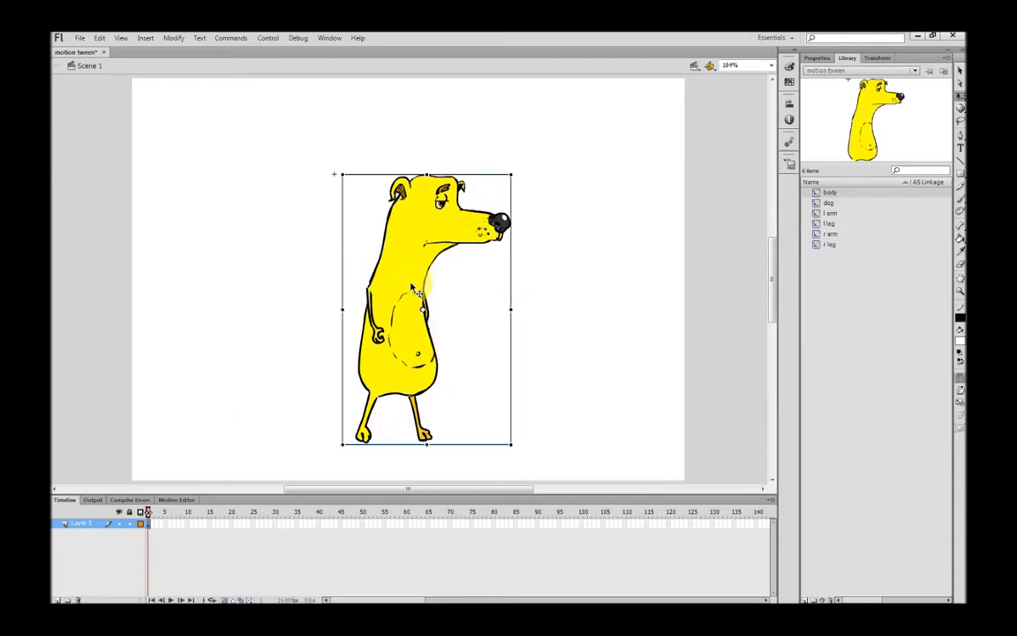
click(268, 38)
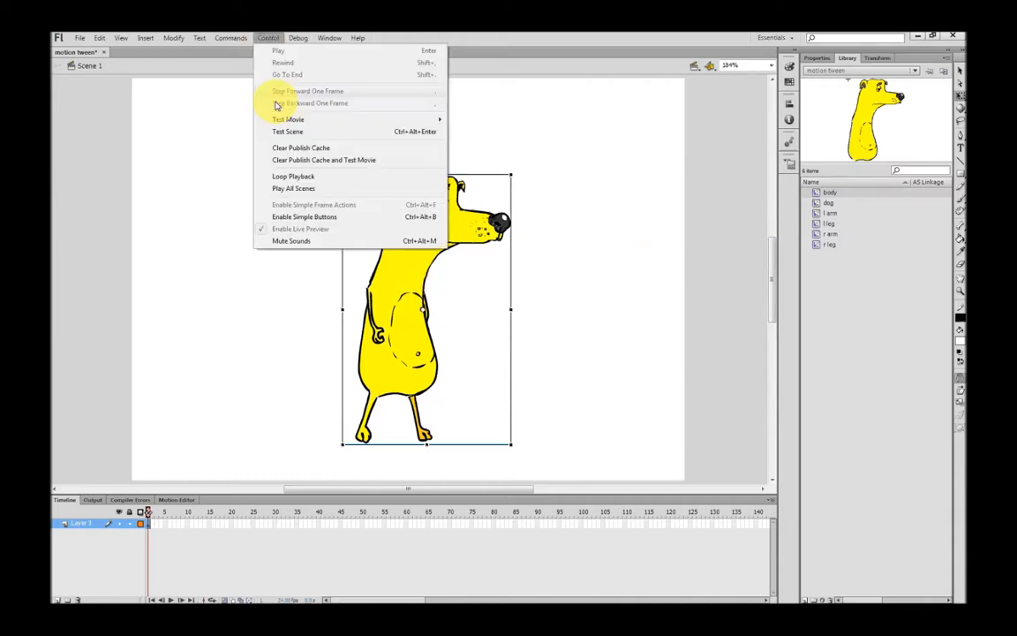
mouse_move(288, 124)
click(477, 119)
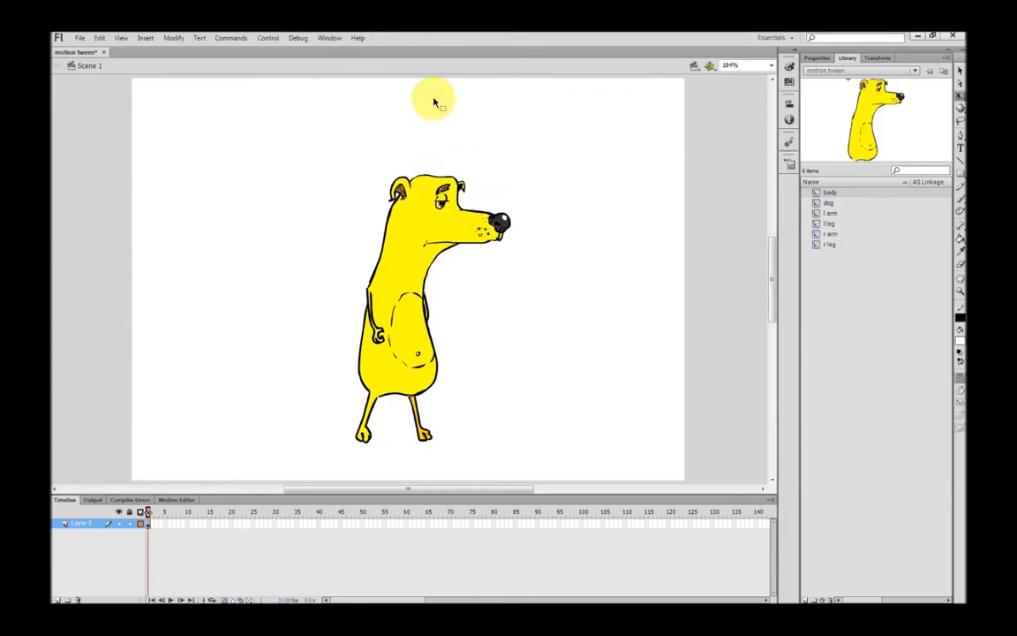
click(277, 39)
mouse_move(442, 119)
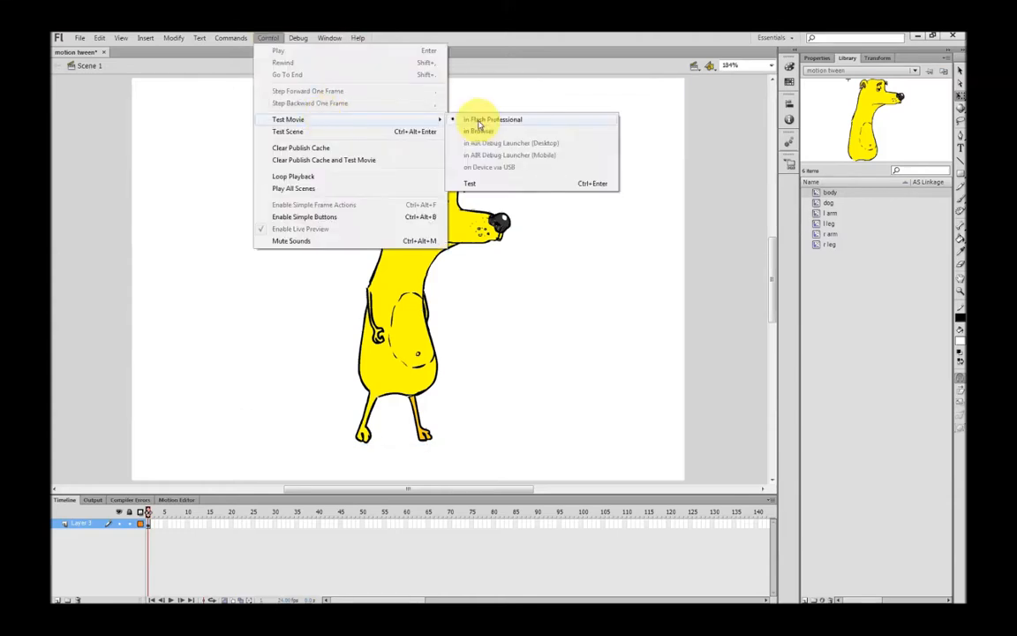
click(483, 121)
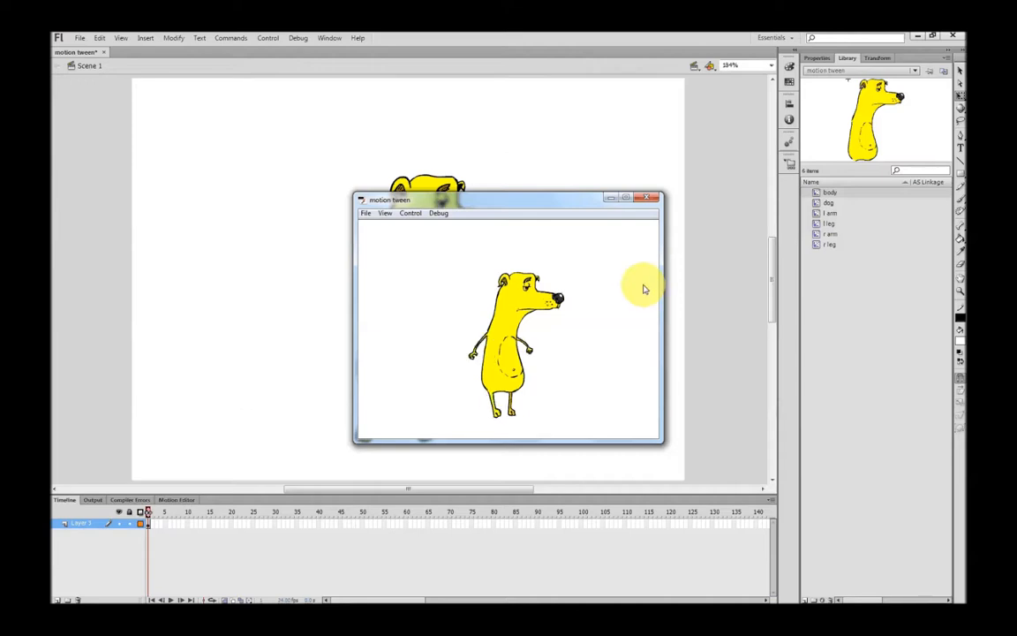
click(650, 198)
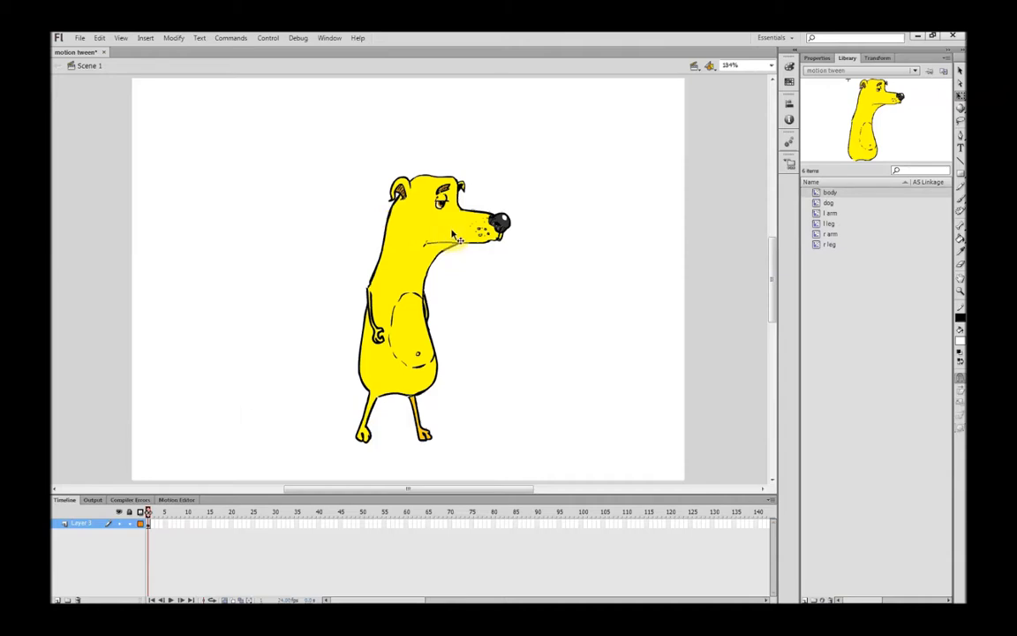
Move the dog off the stage's left edge and extend Layer 1 to frame 50
drag(453, 235, 99, 235)
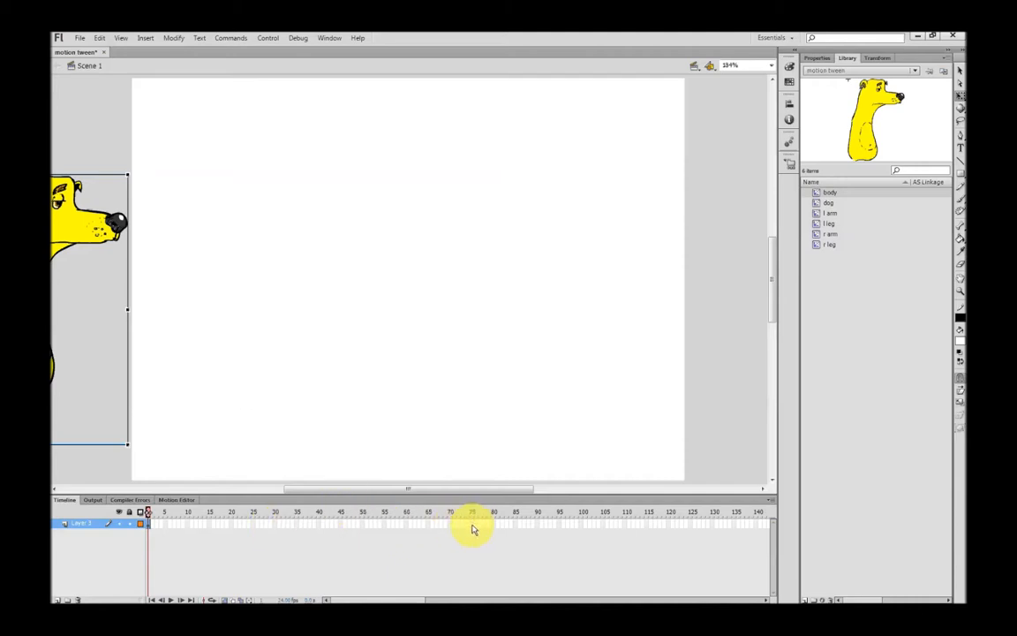
click(364, 524)
right_click(363, 526)
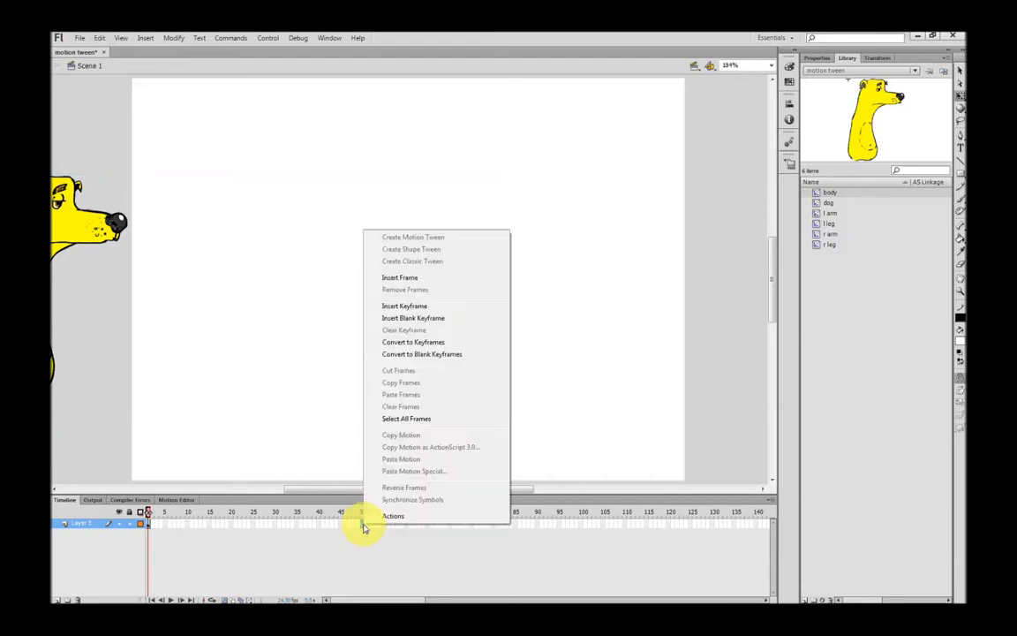
click(400, 278)
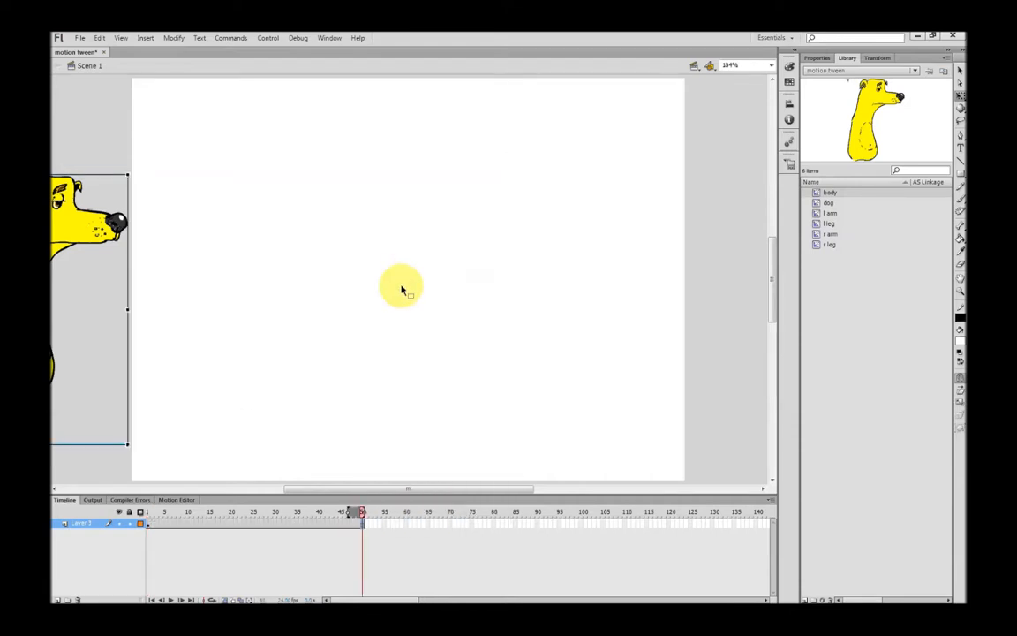
Create a motion tween over frames 1–50 and place the playhead at frame 50
right_click(283, 527)
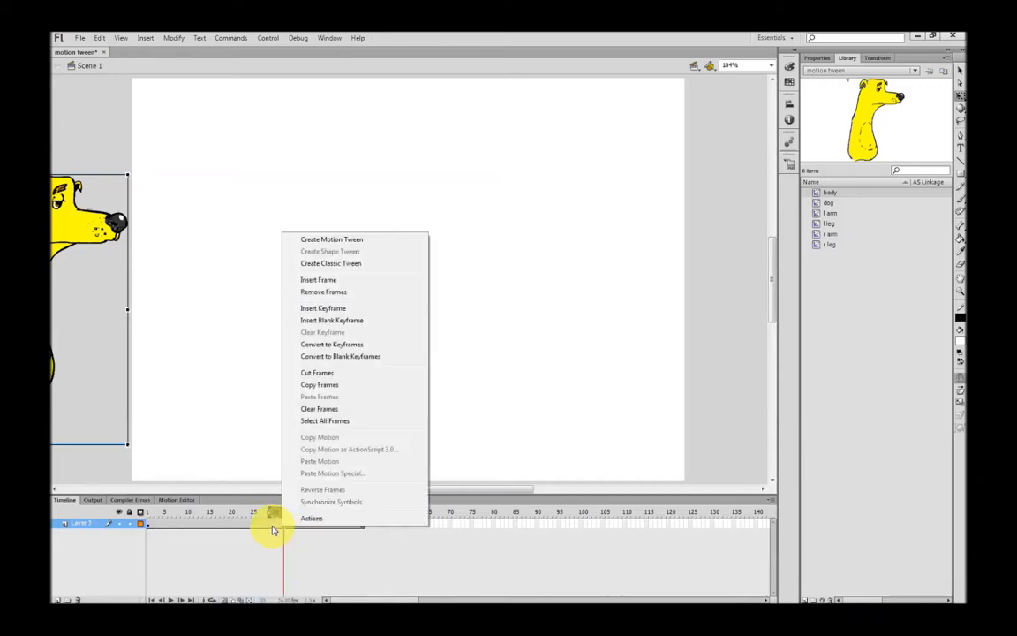
click(304, 239)
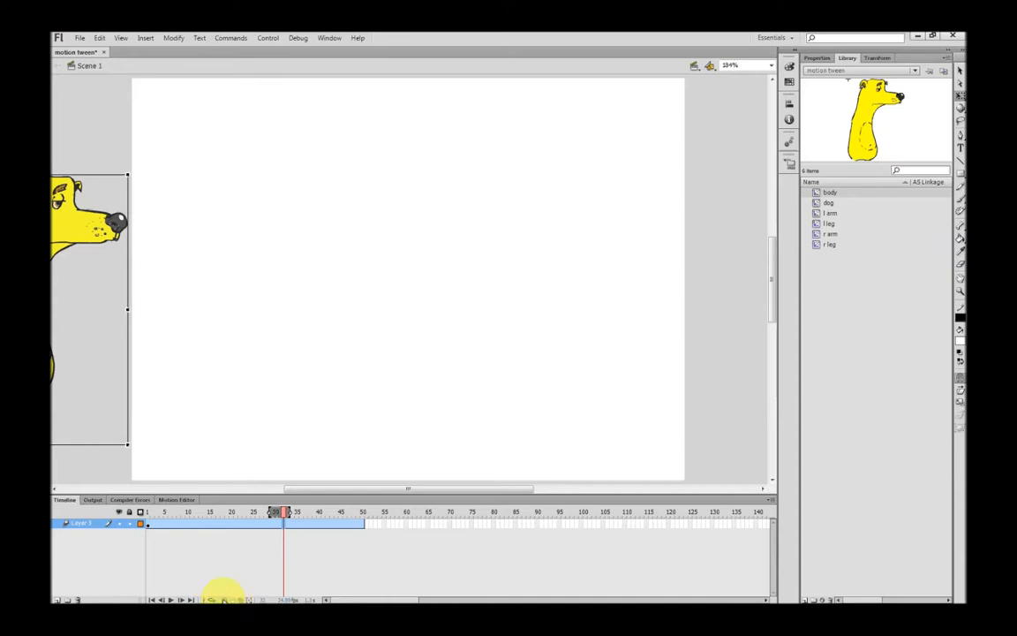
drag(285, 513, 359, 518)
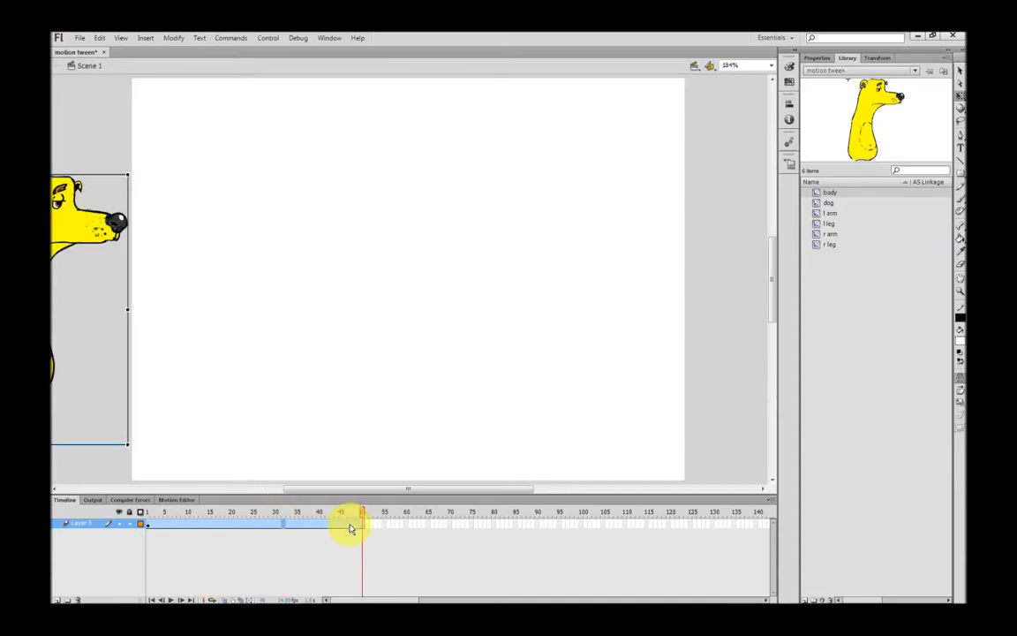
drag(284, 533, 360, 530)
click(362, 524)
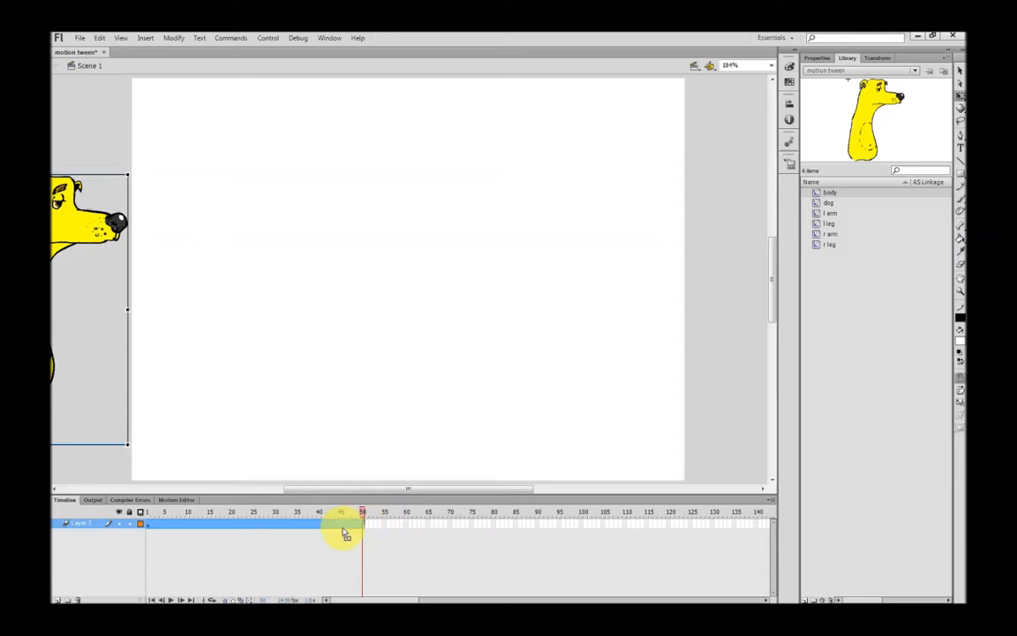
click(351, 521)
click(362, 521)
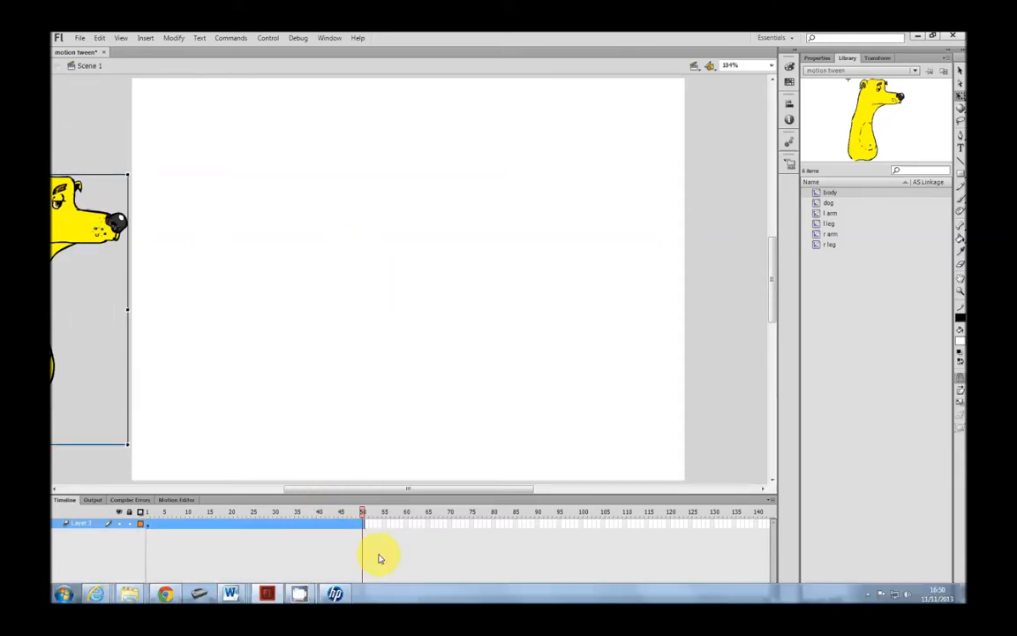
At frame 50 place the dog past the stage's right edge, then preview and test-play the tween
drag(84, 228, 745, 262)
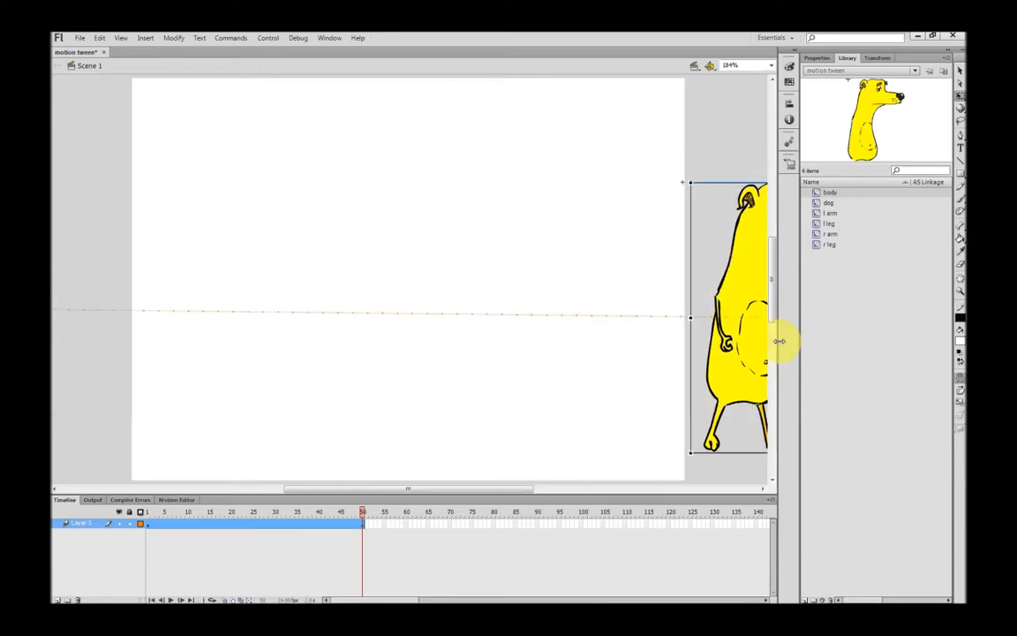
drag(390, 489, 371, 492)
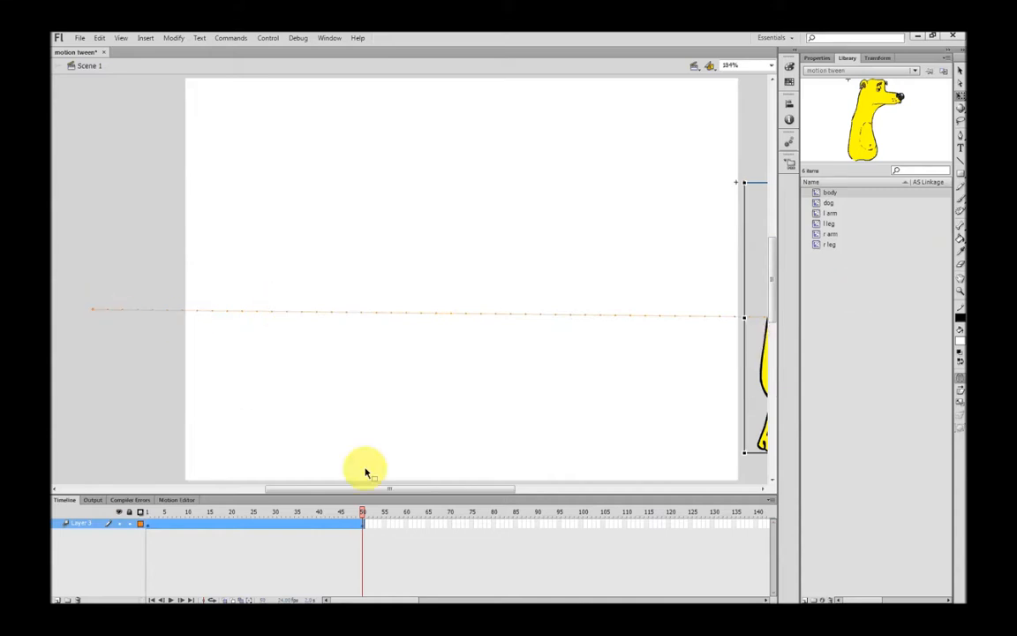
drag(363, 515, 143, 490)
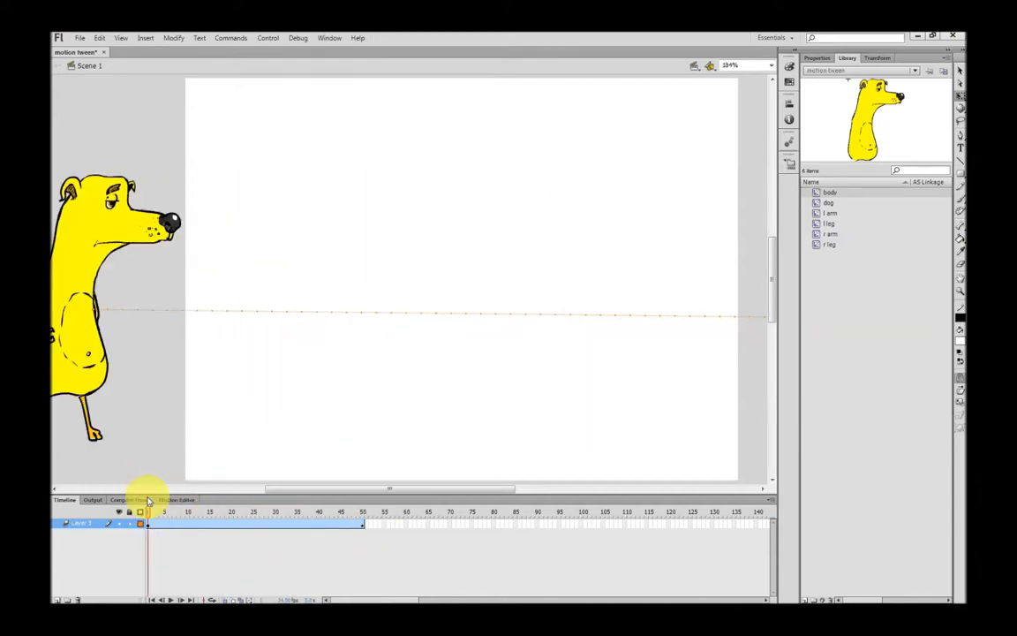
key(Return)
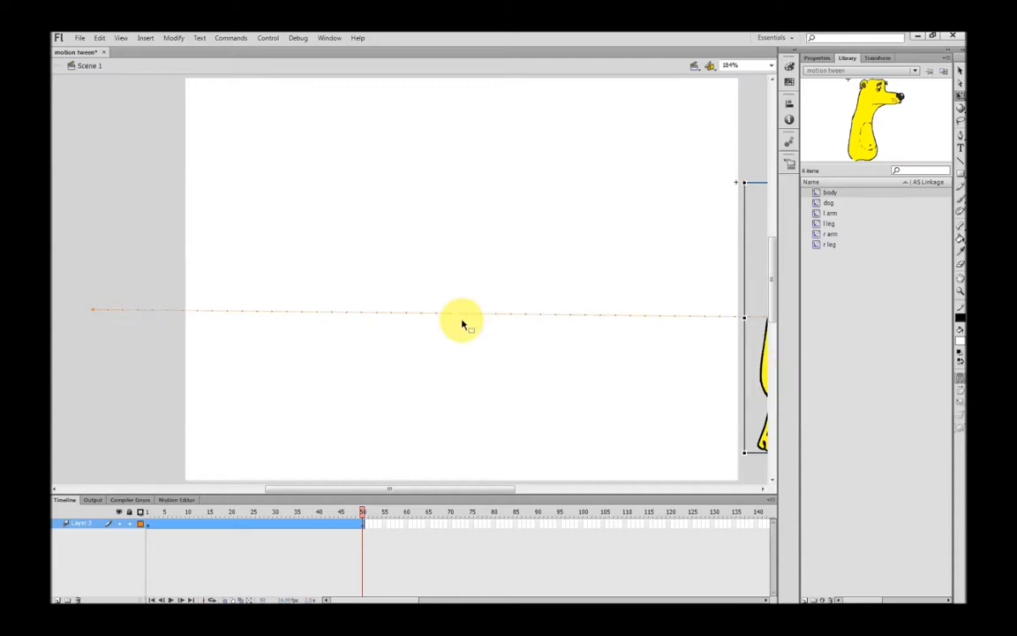
key(ctrl+Return)
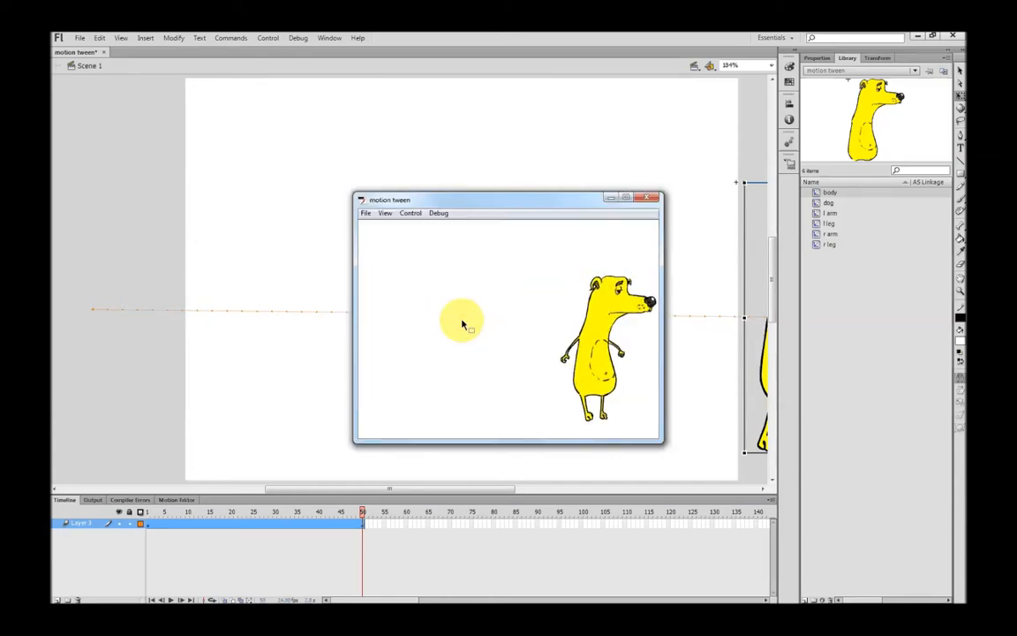
Lengthen the motion tween to frame 100 and test-play it
click(650, 198)
click(363, 528)
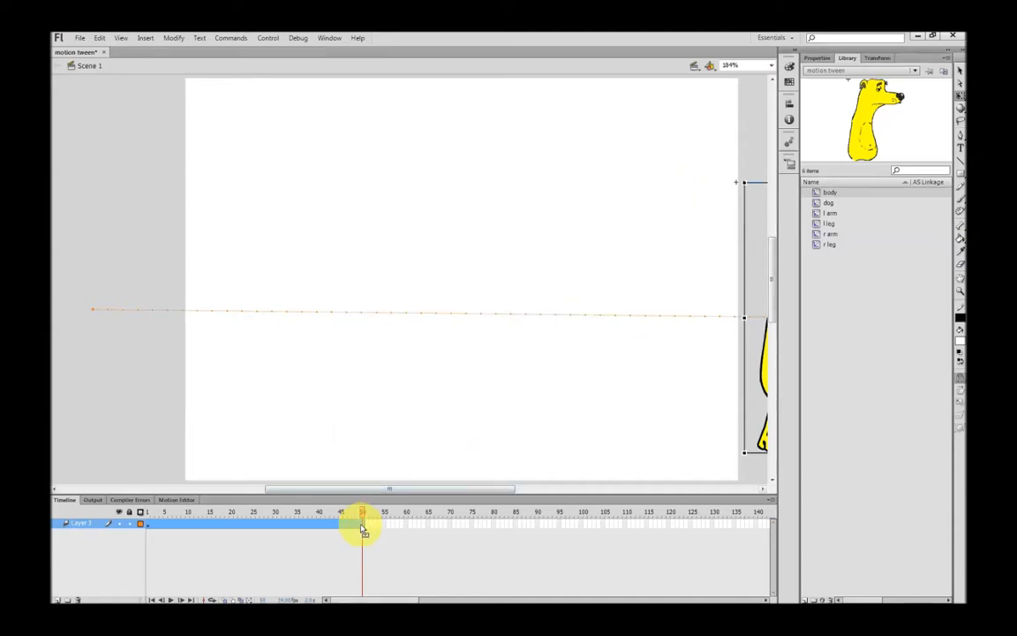
drag(363, 523, 590, 546)
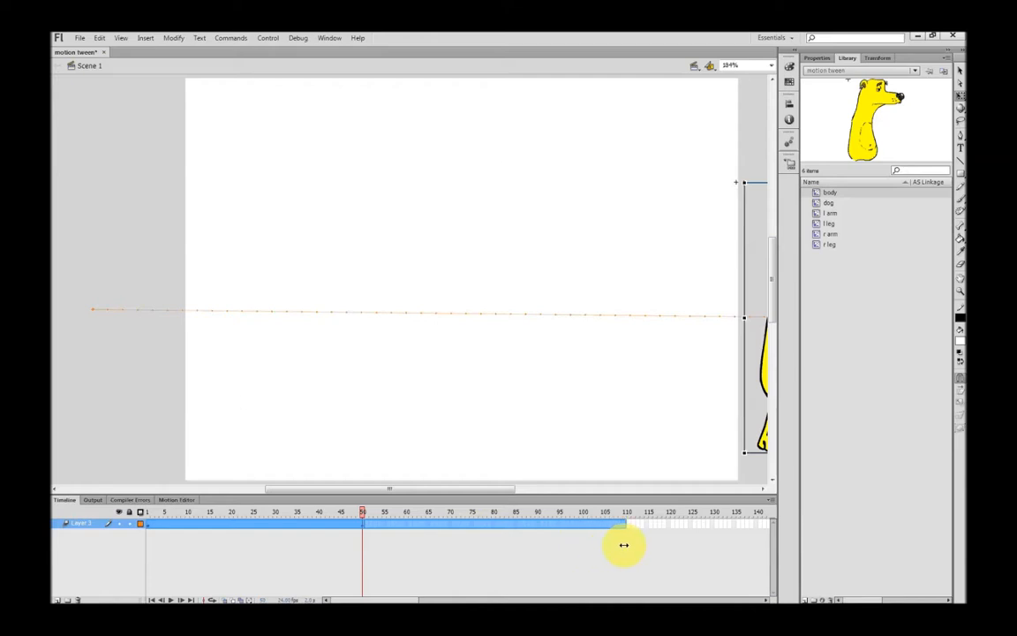
drag(585, 547, 584, 547)
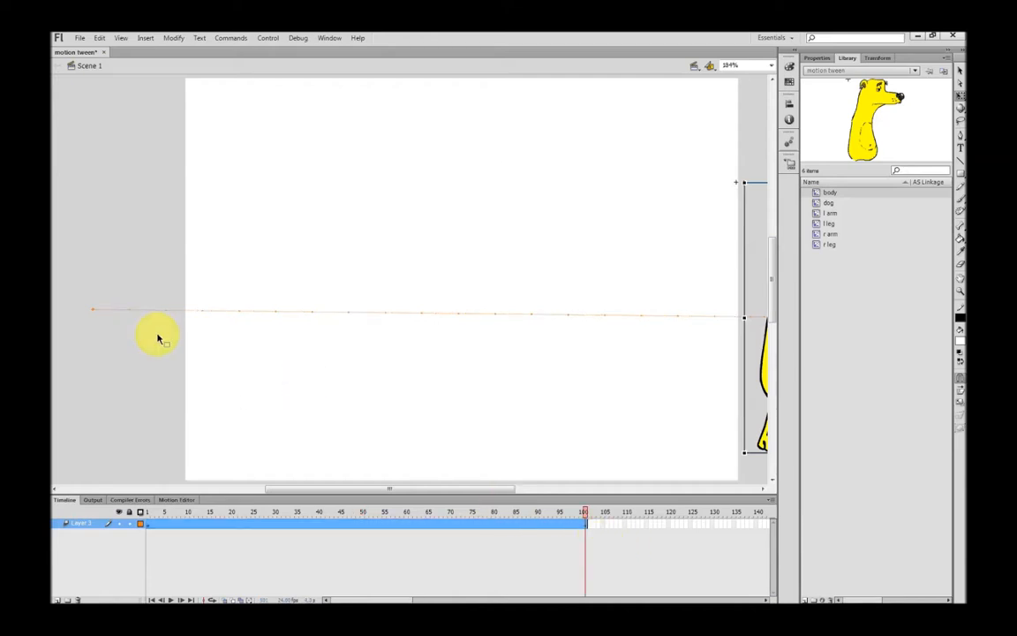
key(ctrl+Return)
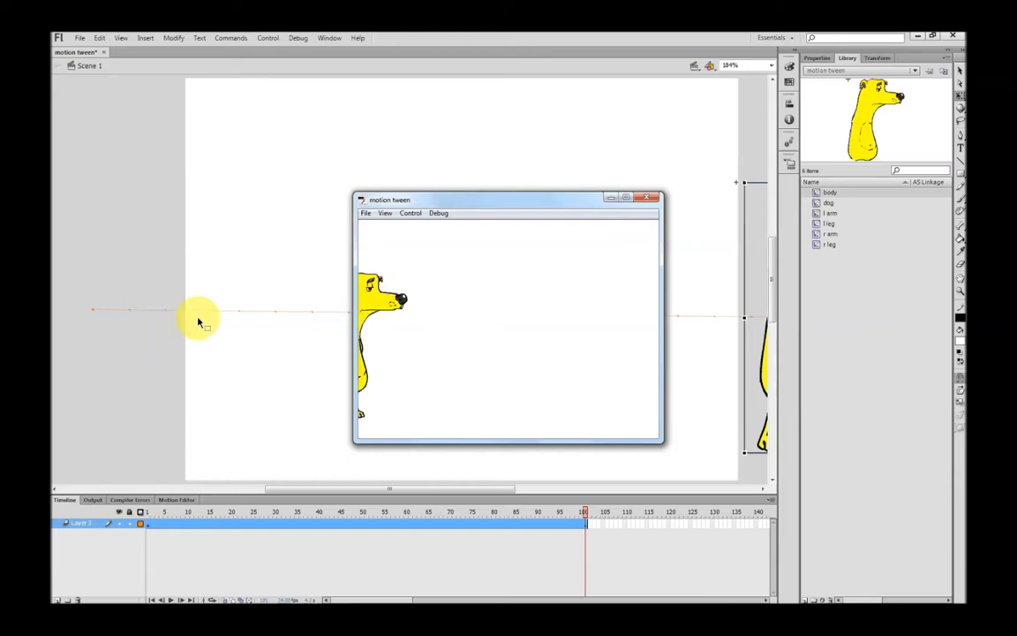
Stretch the tween further to frame 150, test-play it, and close the test window
click(651, 199)
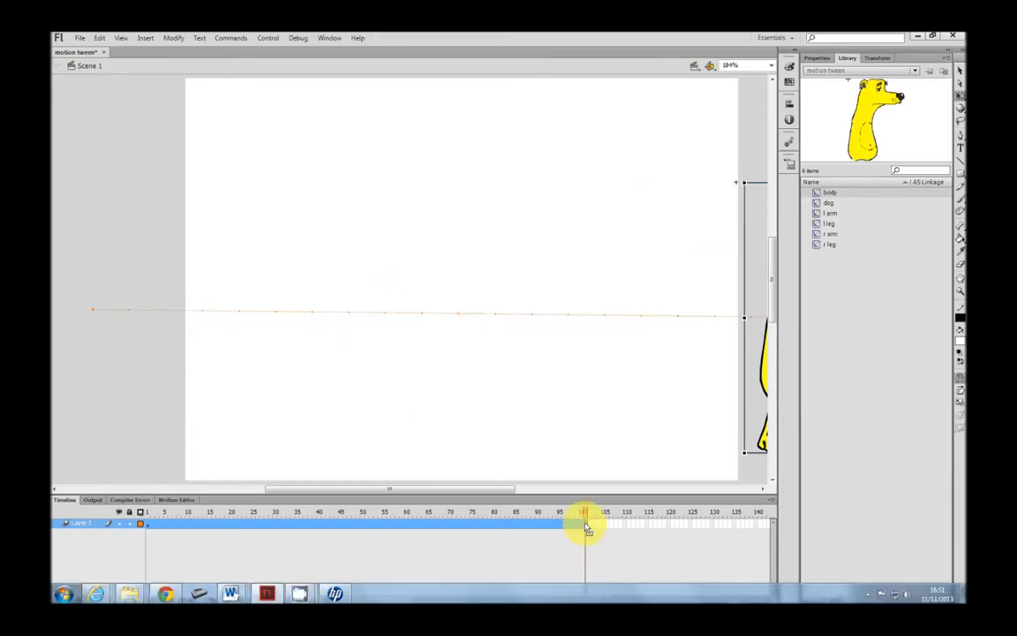
drag(585, 528, 629, 539)
key(ctrl+Return)
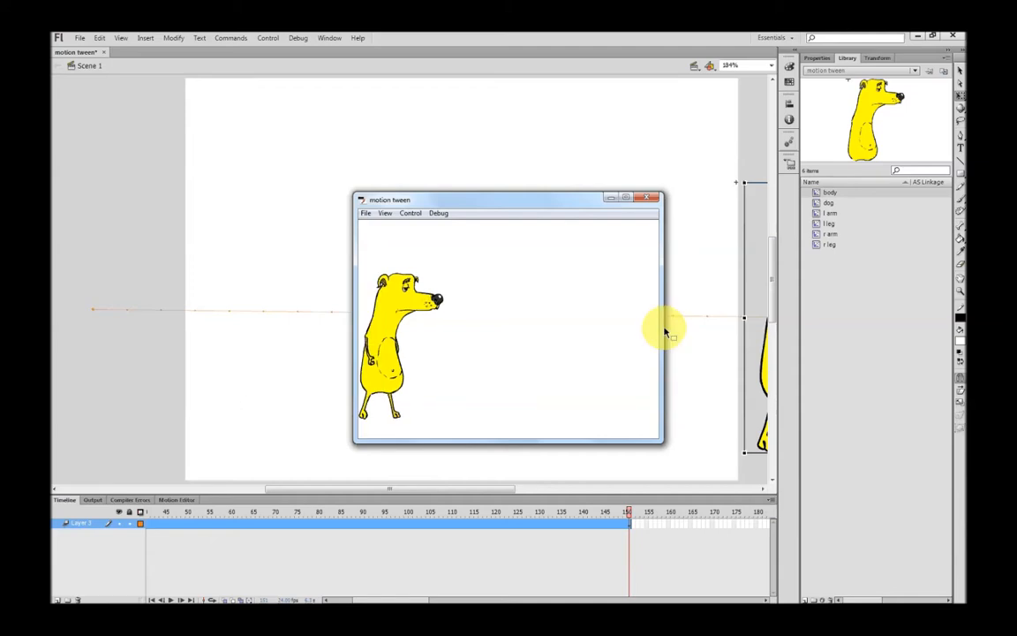
click(641, 201)
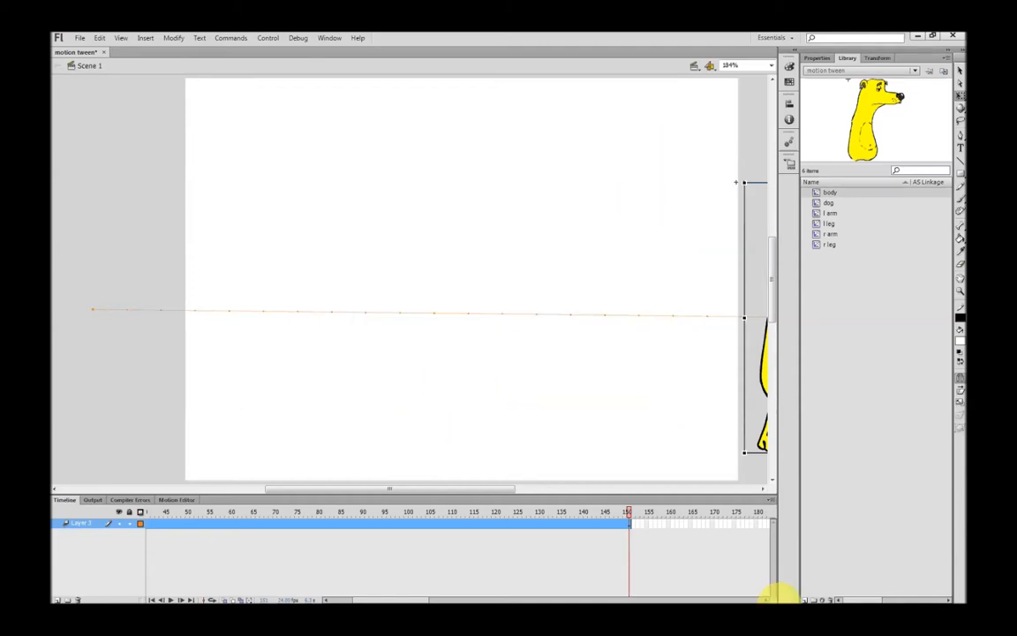
mouse_move(761, 595)
mouse_move(300, 594)
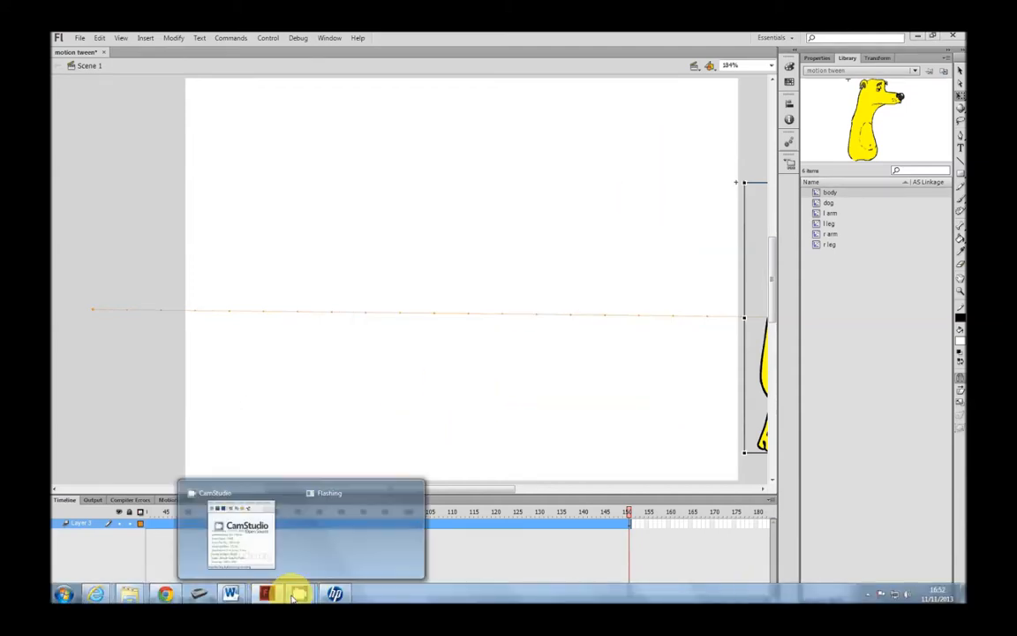